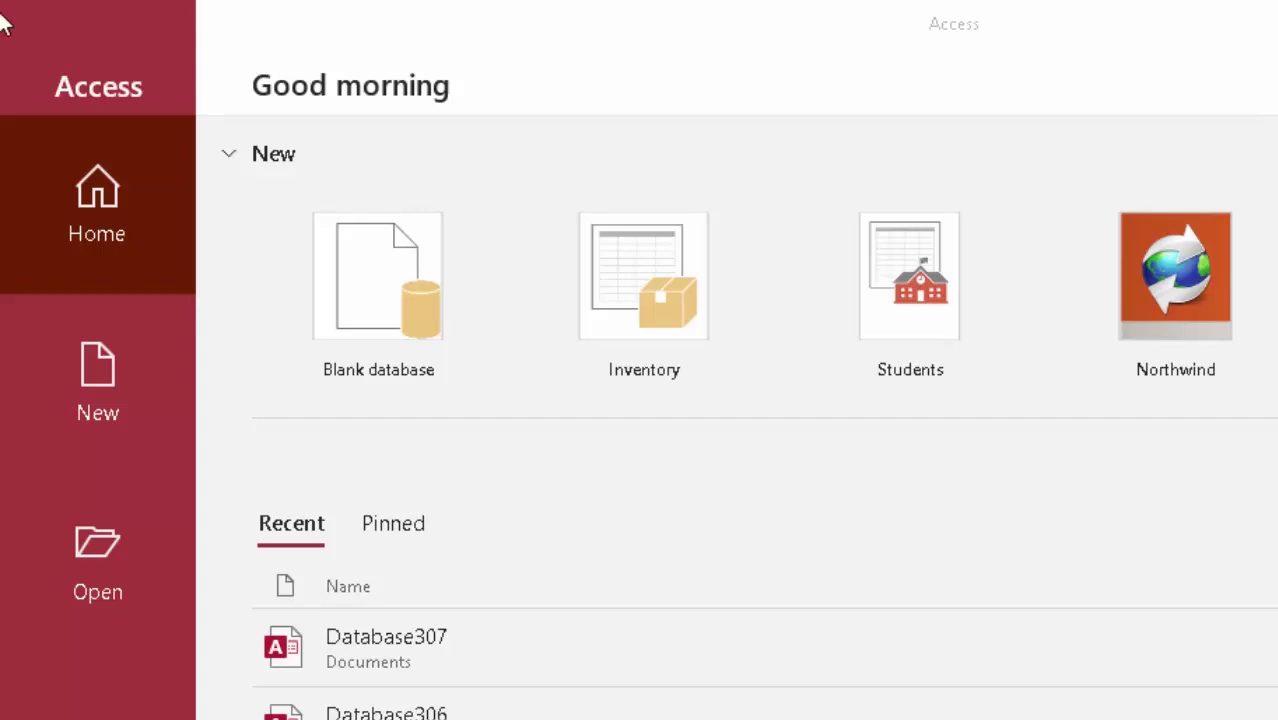
Create a new blank database named Database308
left_click(414, 260)
left_click(414, 260)
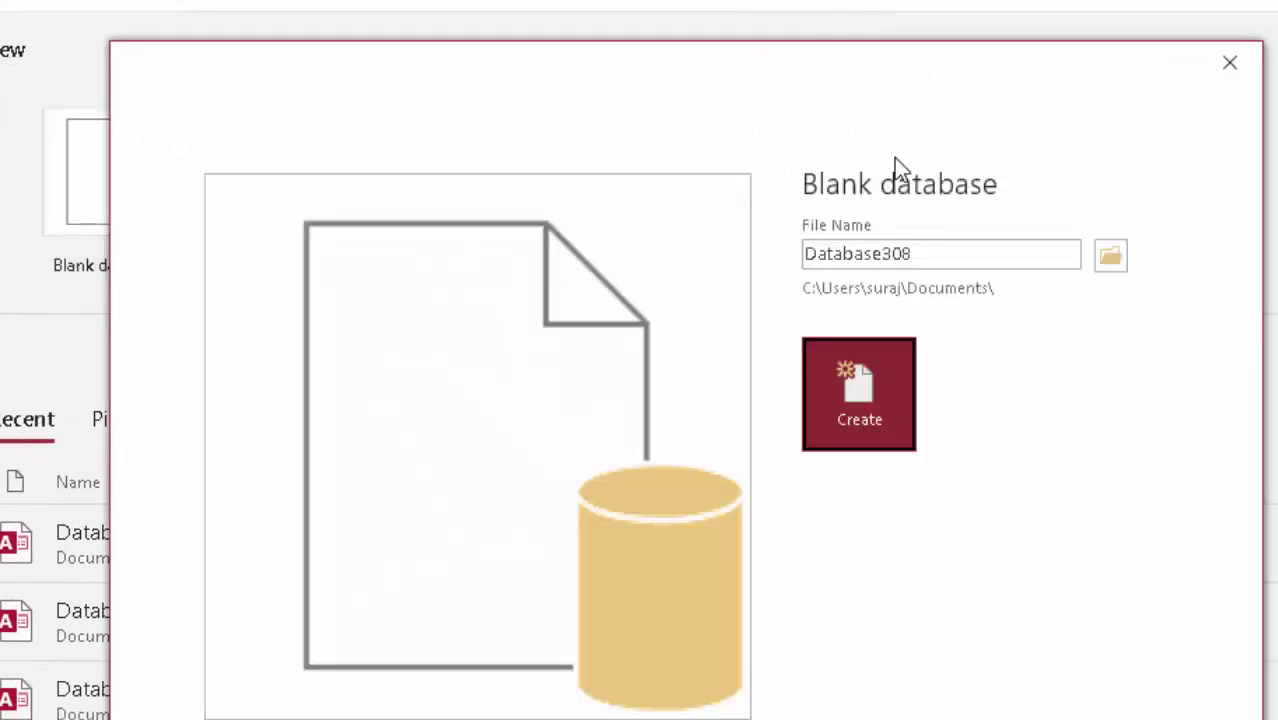
left_click(846, 365)
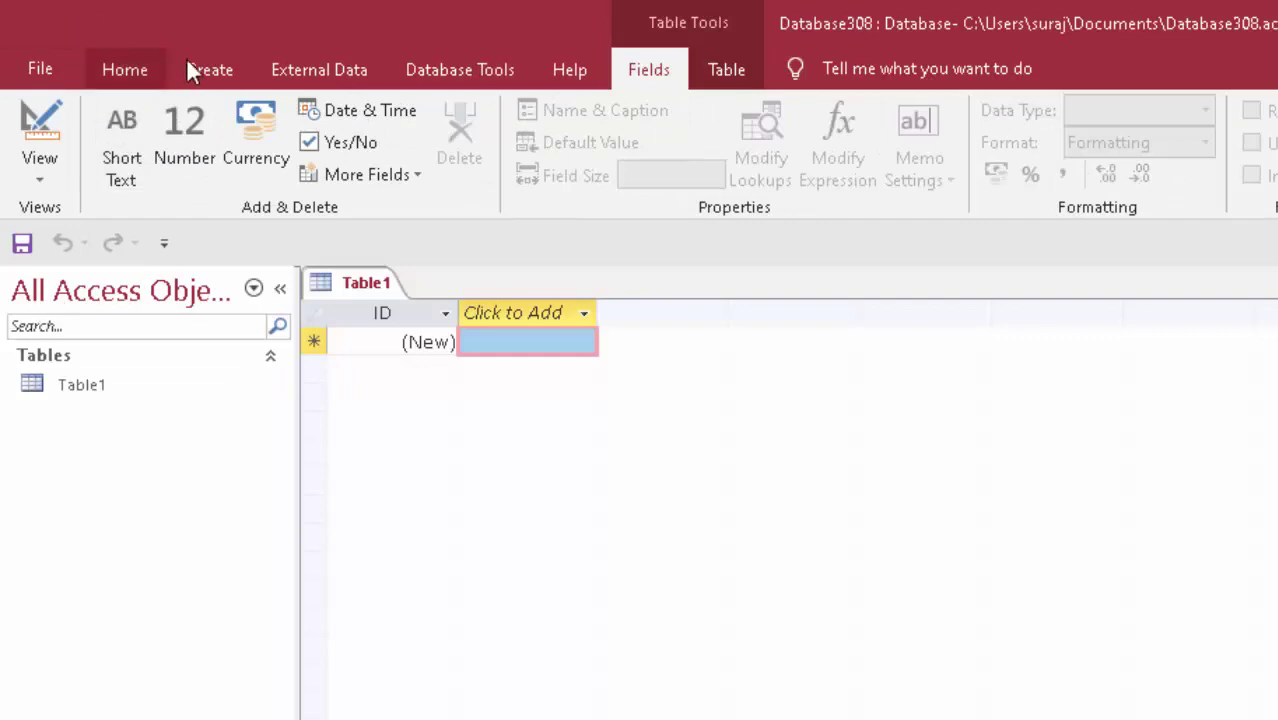
Close the default Table1 unsaved and open a new empty query in SQL View
right_click(359, 289)
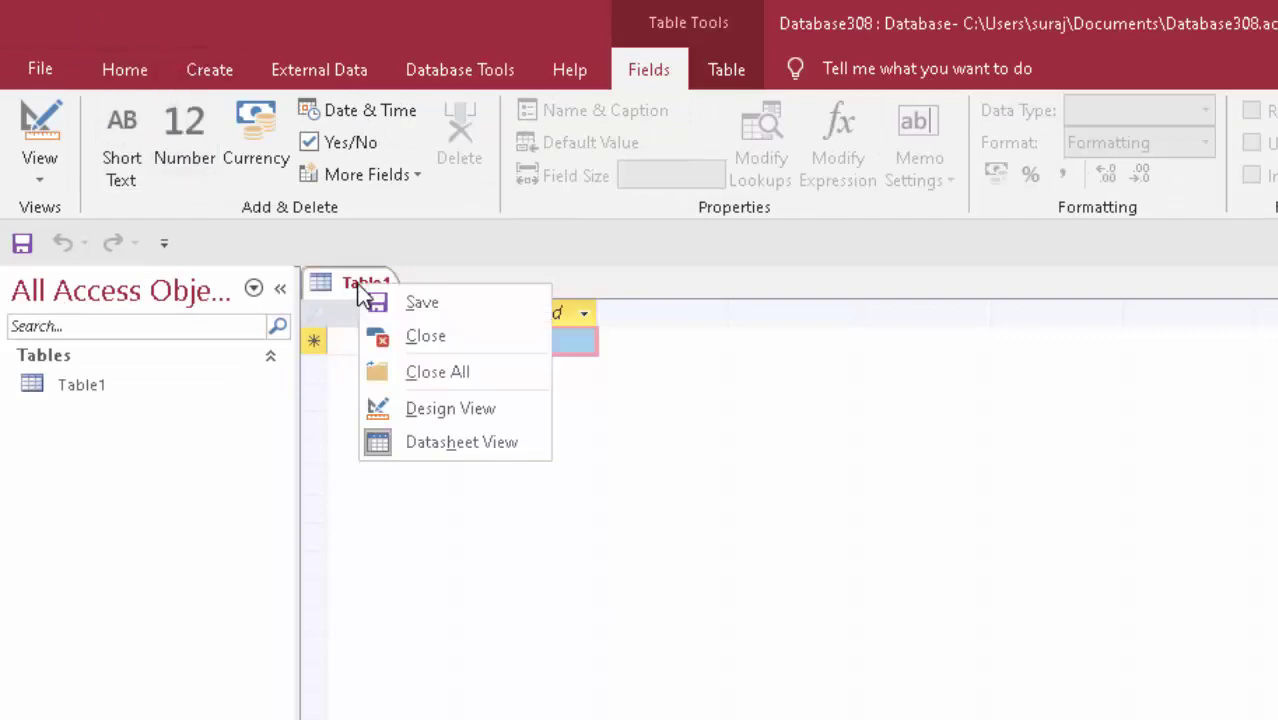
left_click(390, 303)
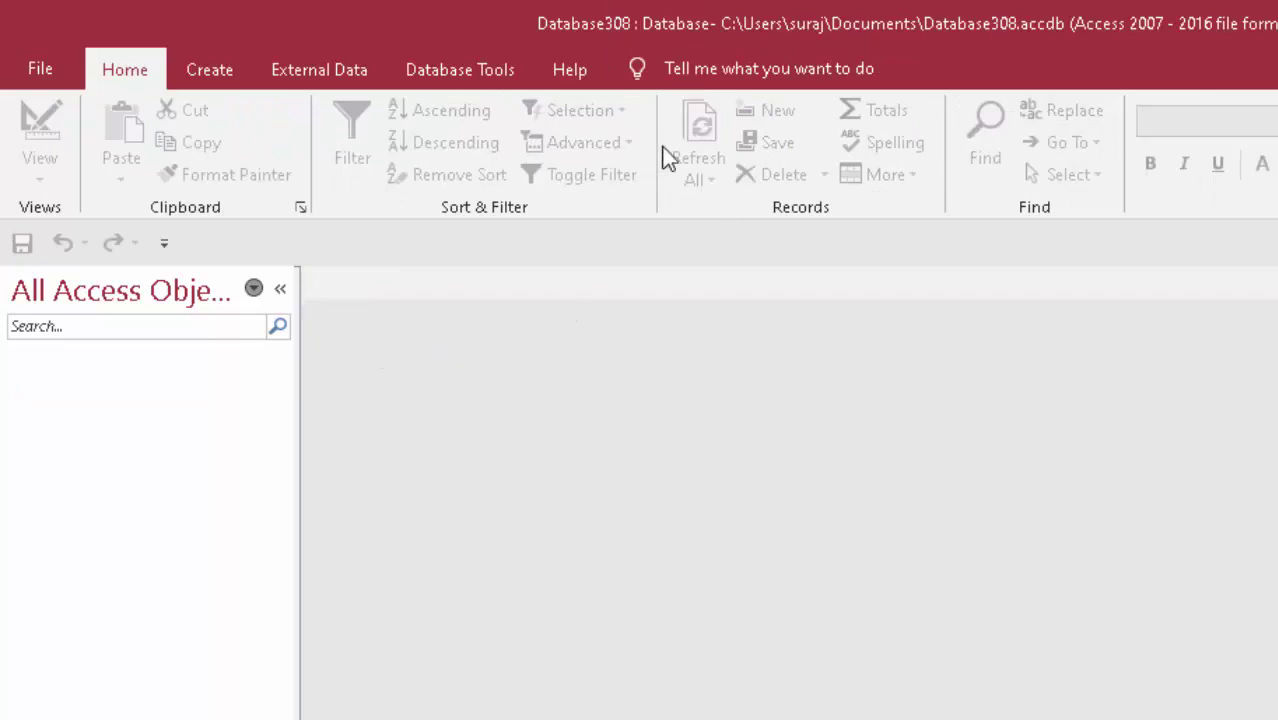
left_click(238, 67)
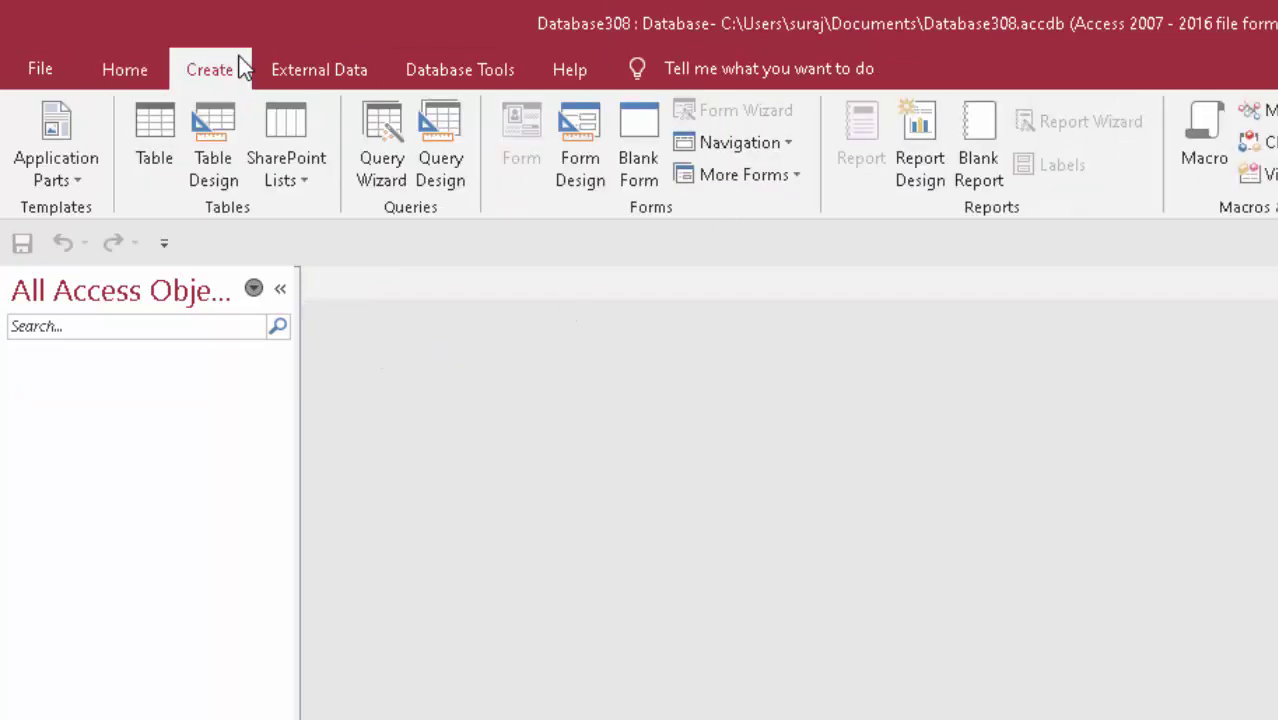
left_click(439, 131)
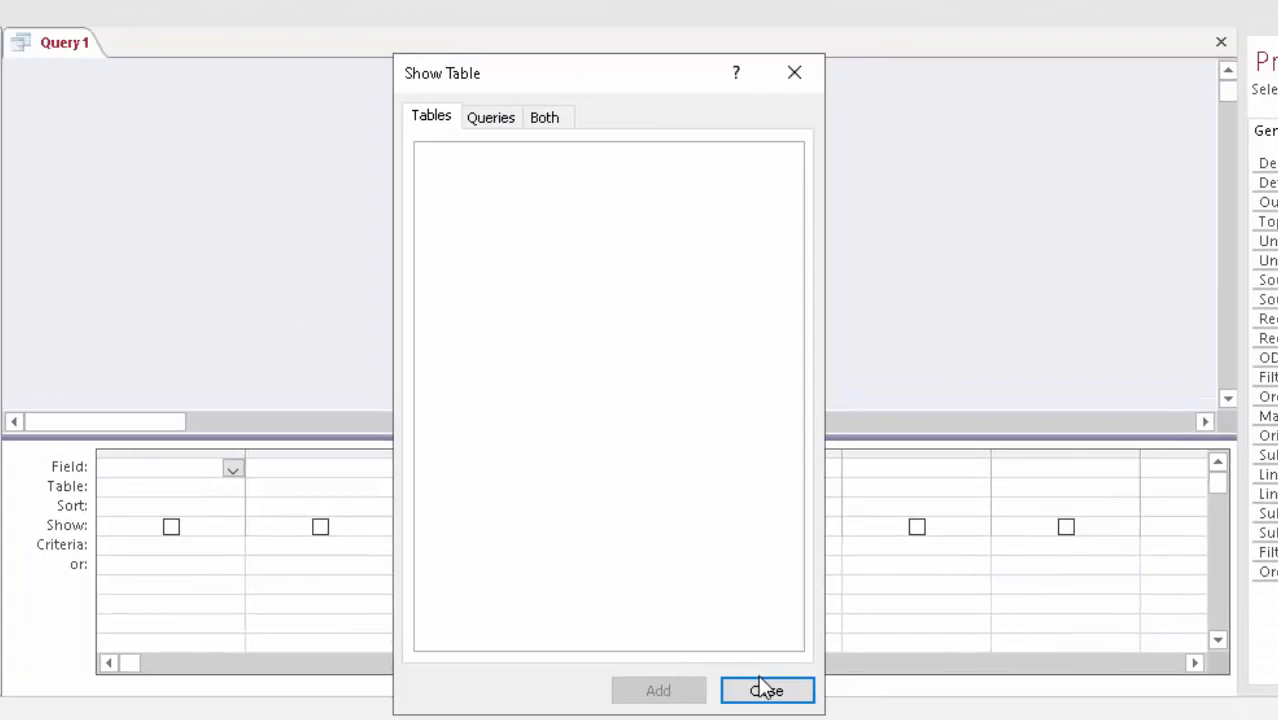
left_click(765, 688)
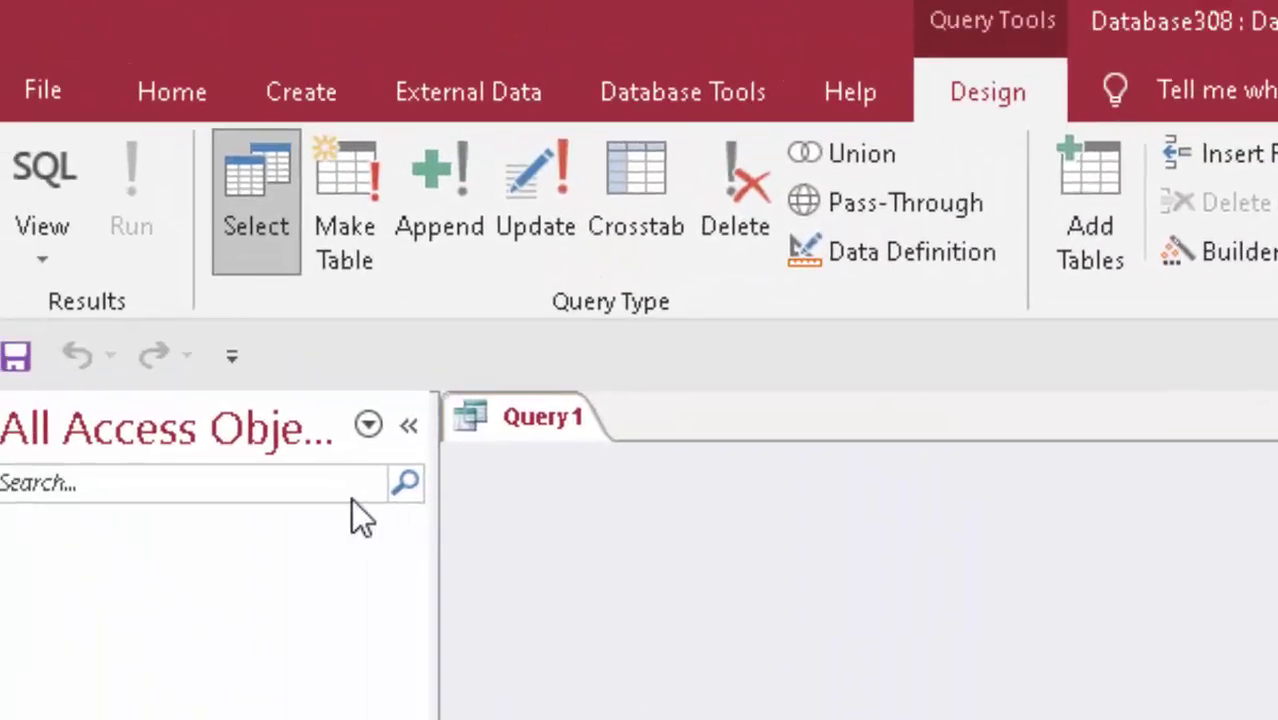
left_click(44, 170)
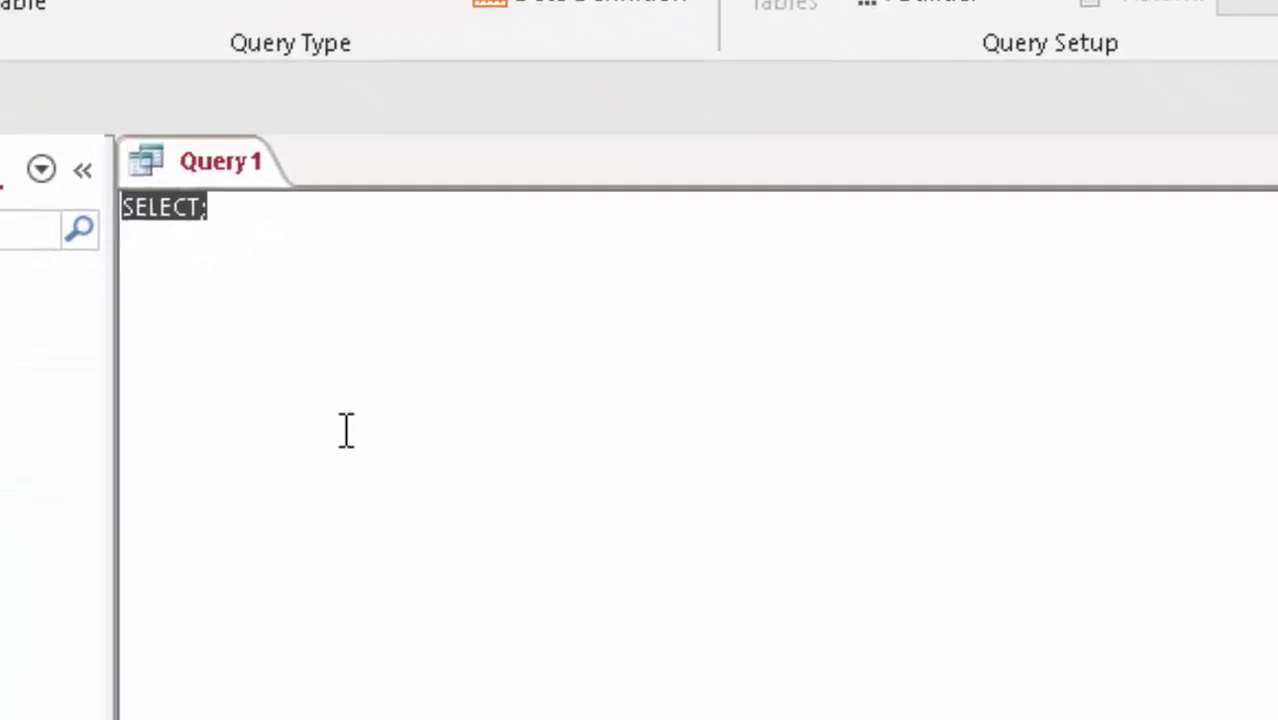
Replace SELECT; with 'CREATE TABLE EmployeeT (' and an Employee_Name varchar(7) column line
key("Delete")
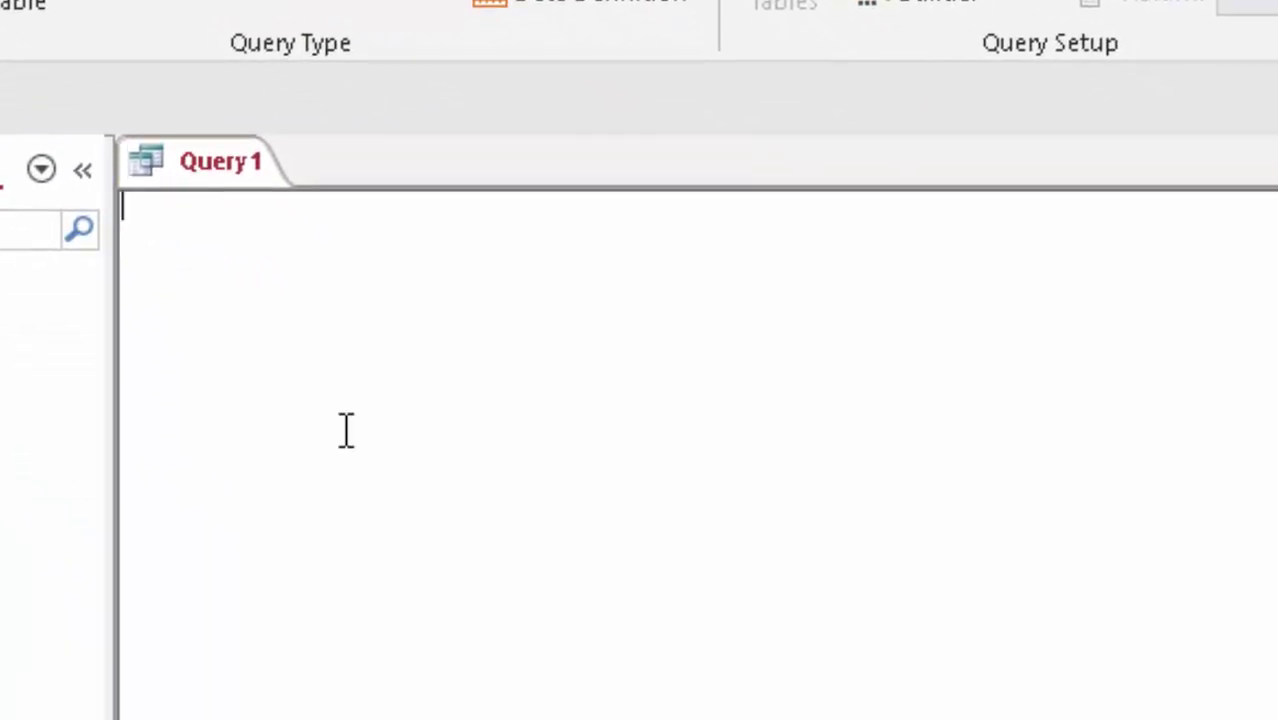
type("CREATE ")
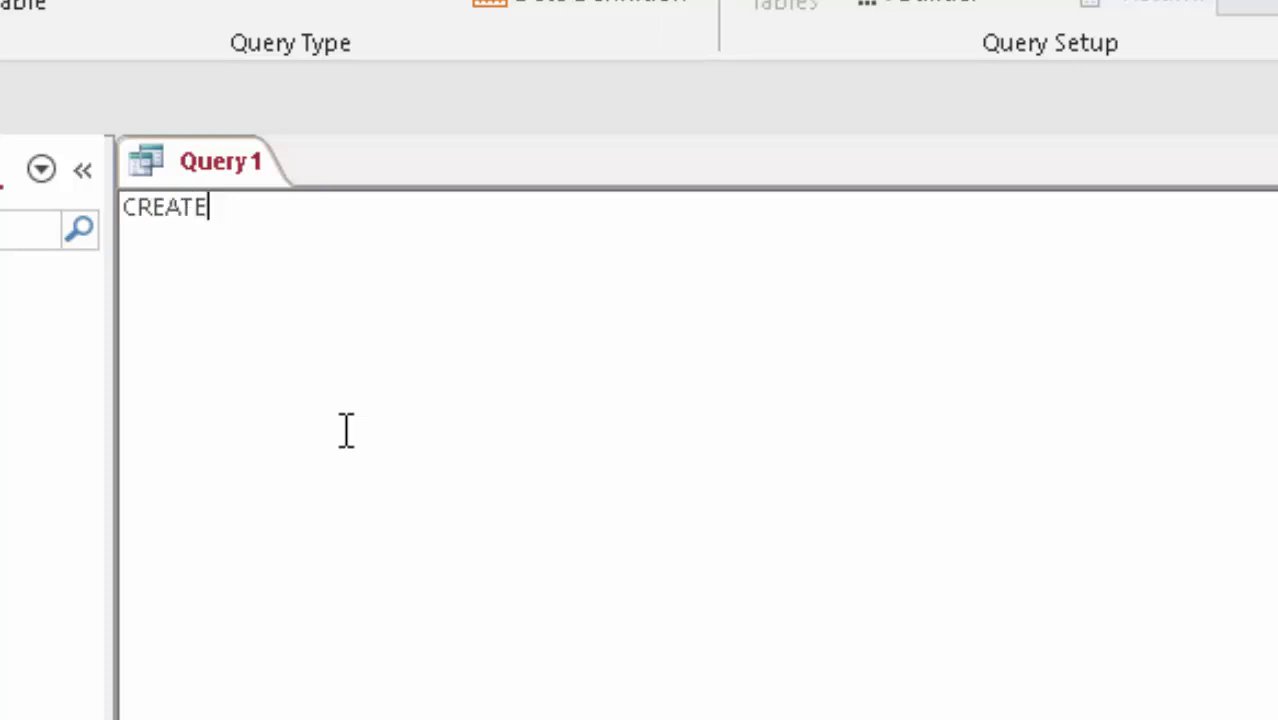
type("TA")
type("BLE ")
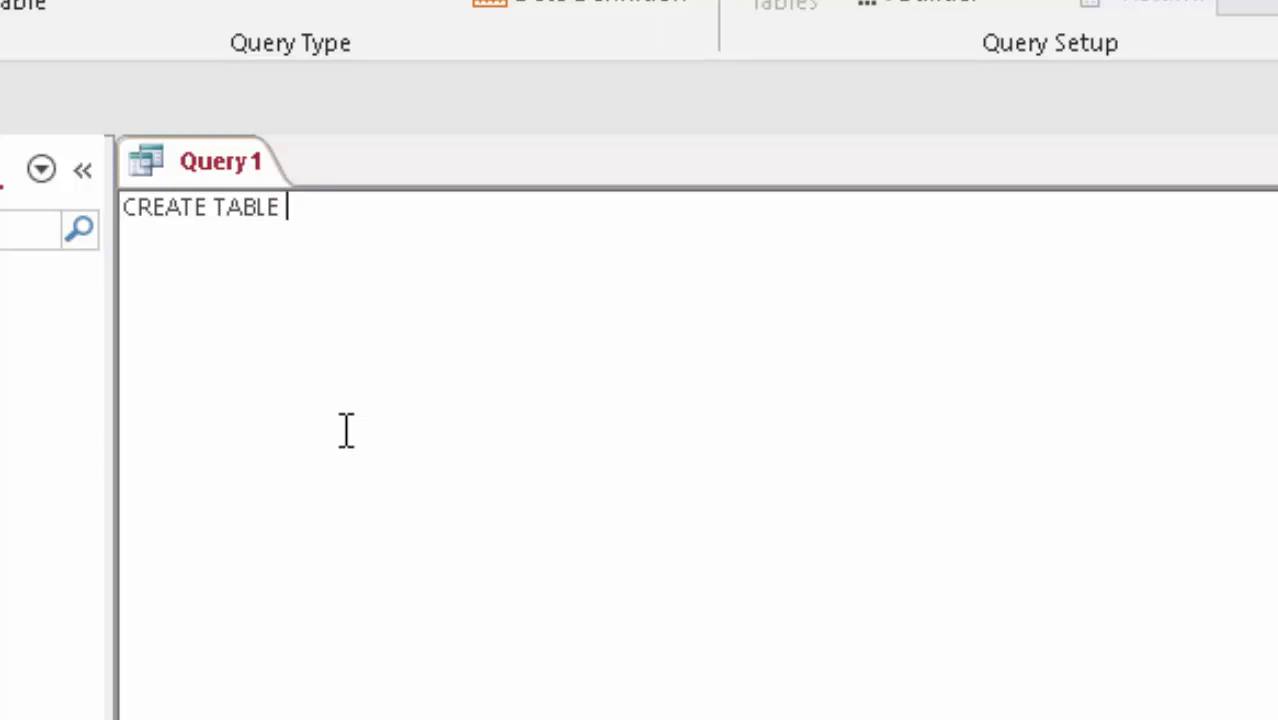
type("eM")
type("PLO")
key("BackSpace")
key("BackSpace")
key("BackSpace")
key("BackSpace")
type("Emplo")
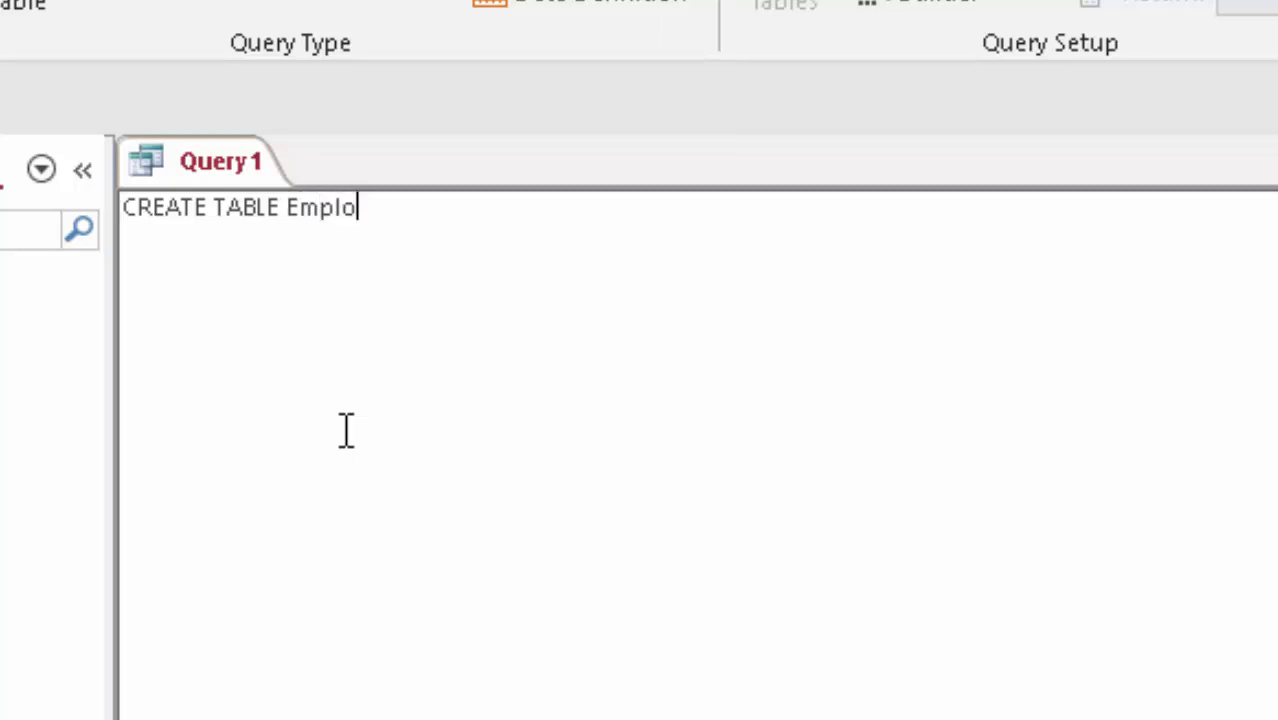
type("yeeT")
key("Return")
type("(")
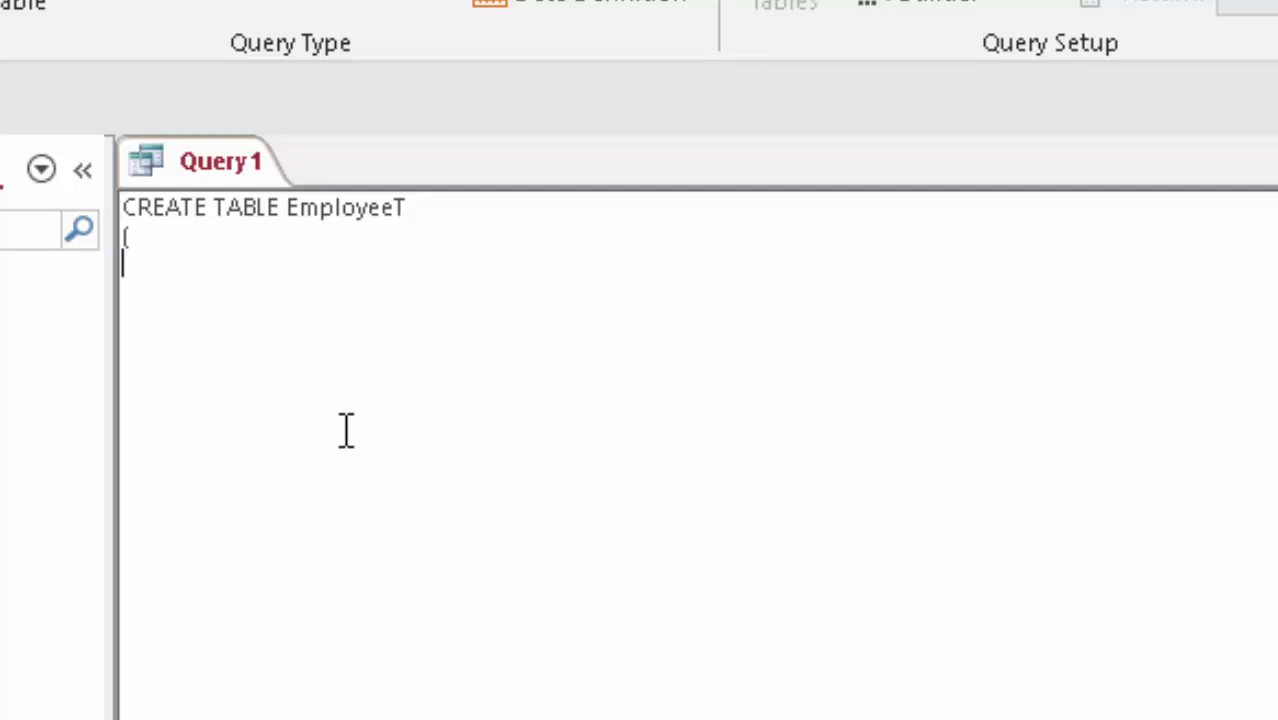
type("E")
type("mploy")
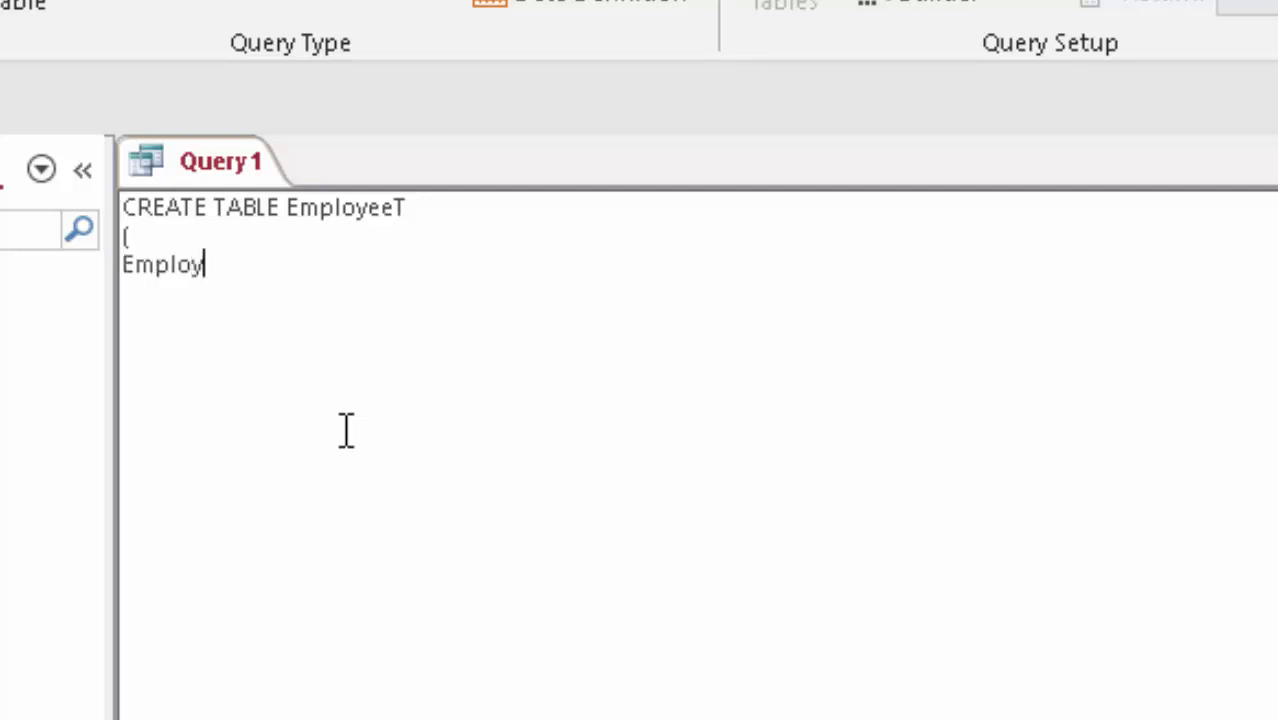
type("ee_")
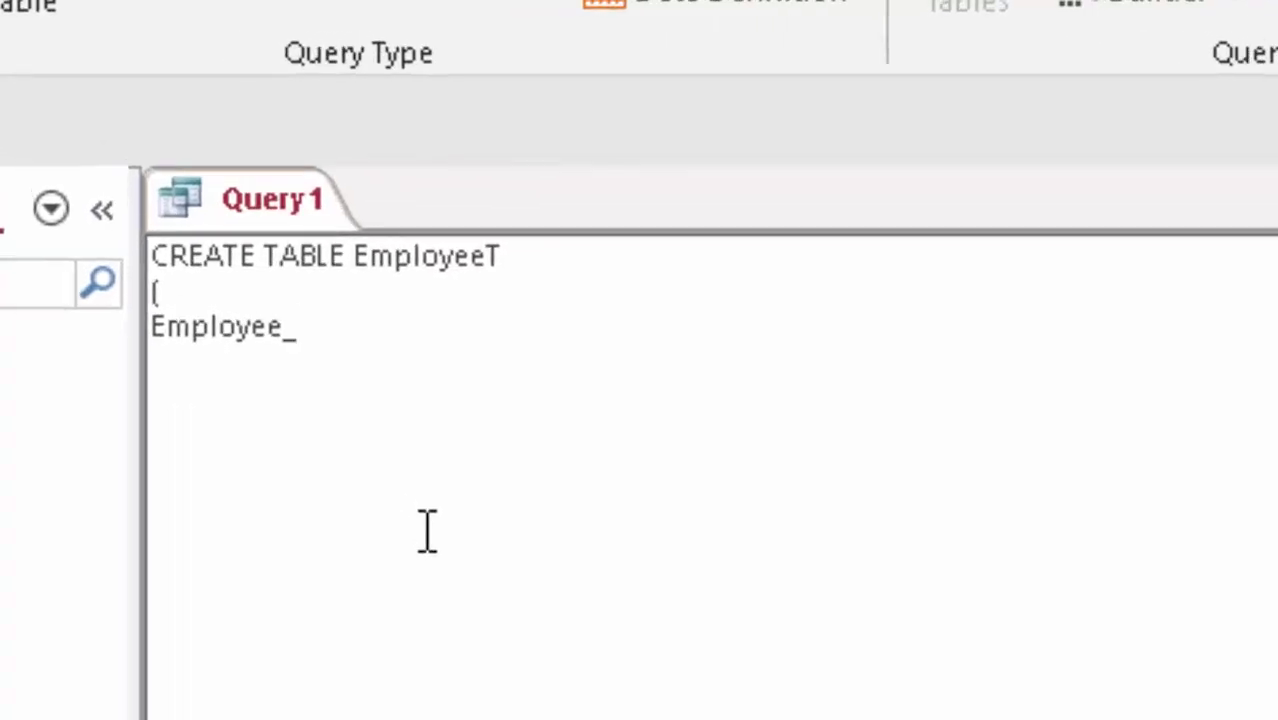
type("Name")
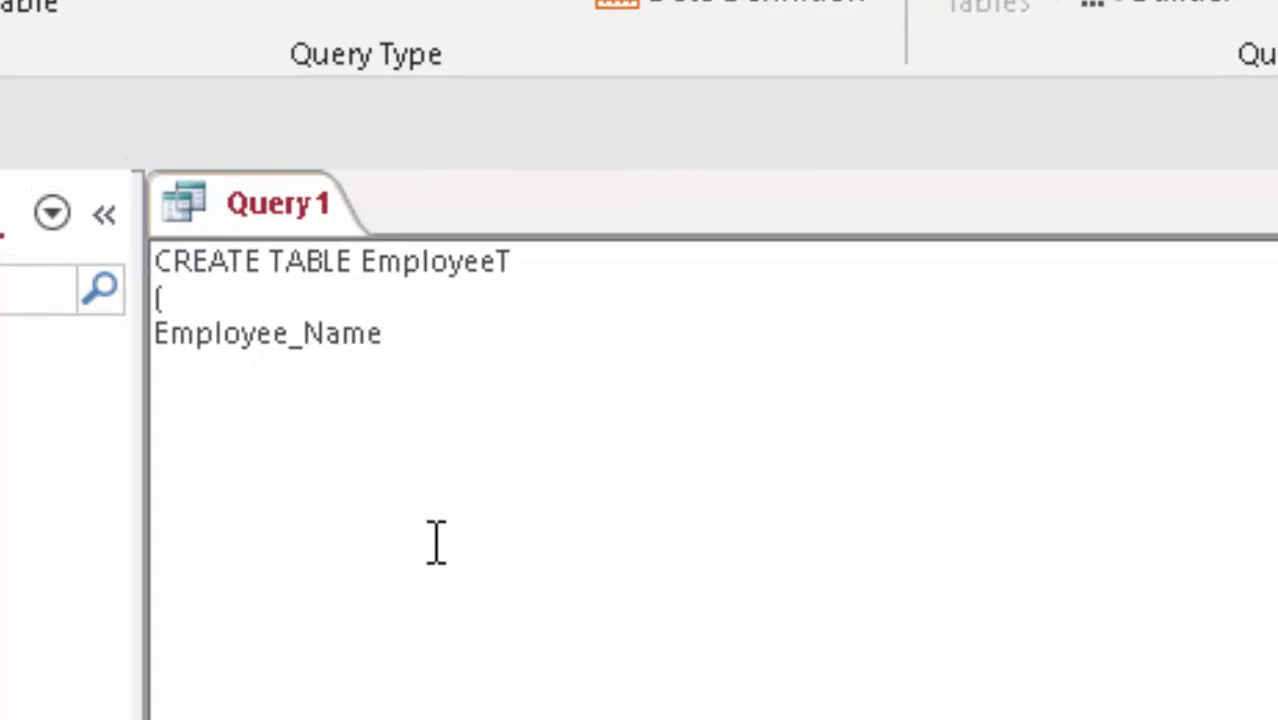
type(" va")
type("r")
type("char")
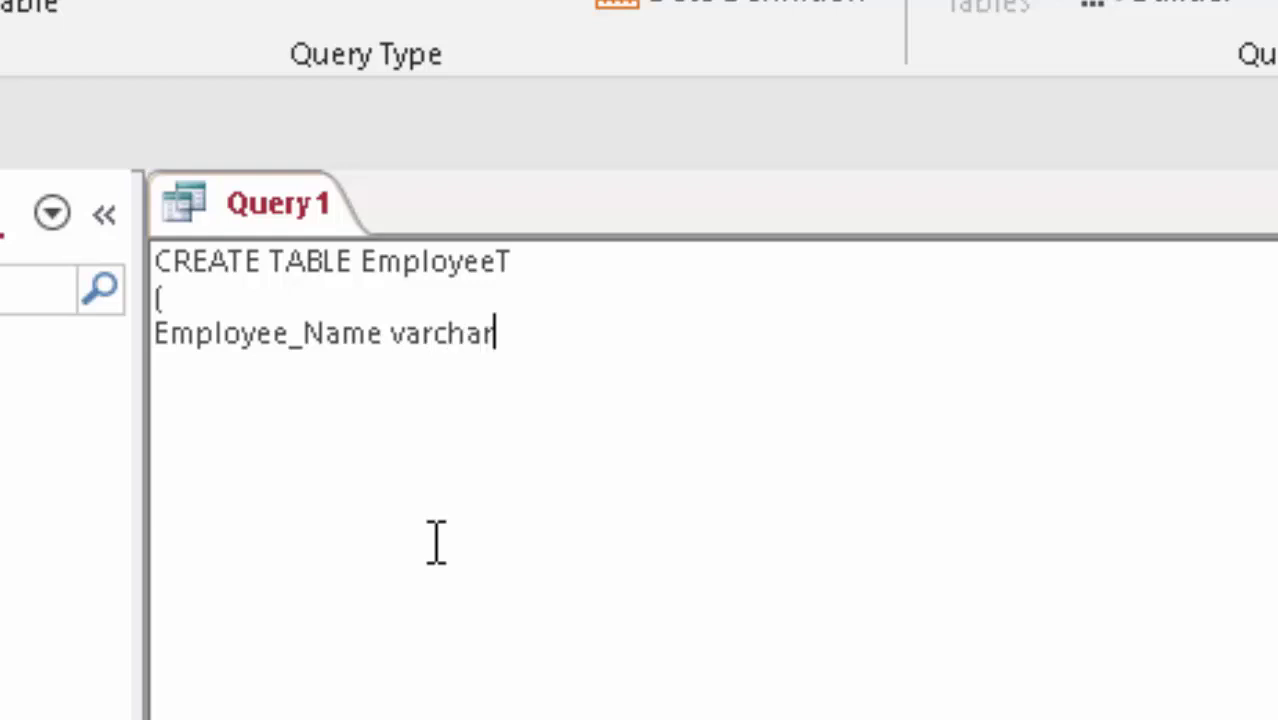
type("(")
type("7)")
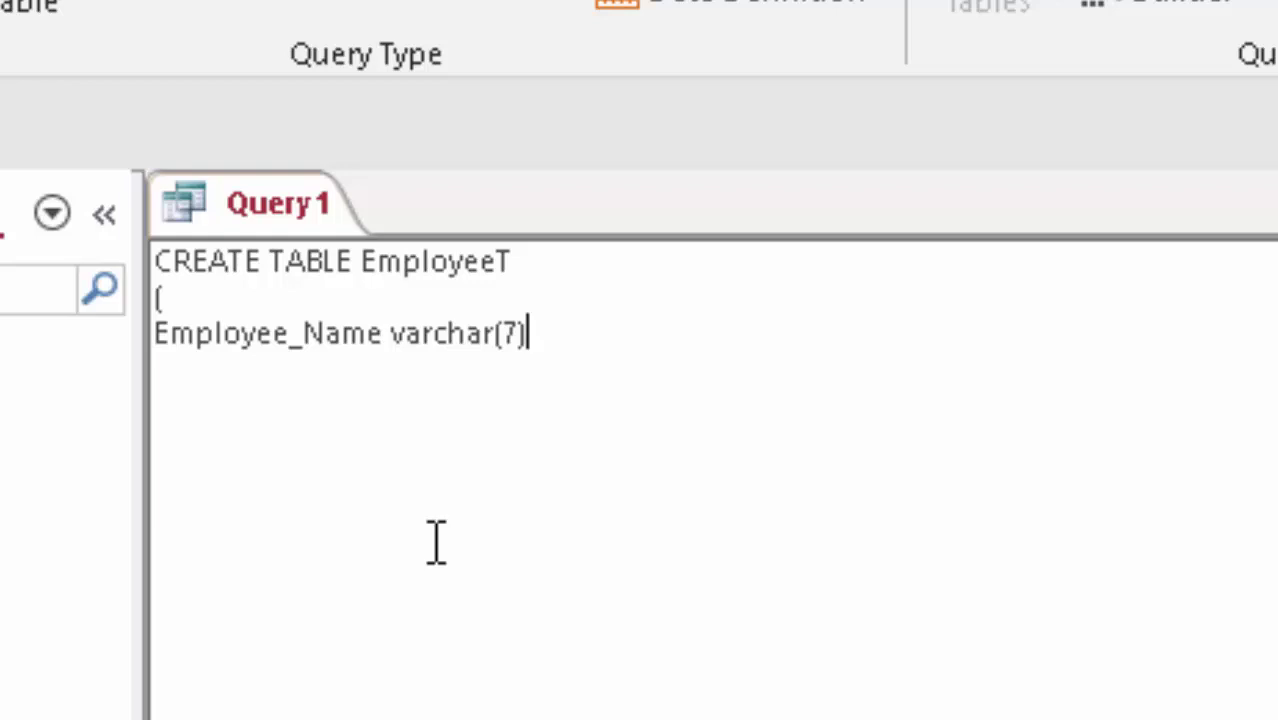
key("BackSpace")
key("BackSpace")
type("7)")
type(",")
Add 'Employee_id varchar(5) not null Primary key,' and 'Age int' lines, then close the bracket
key("Return")
type("Emplo")
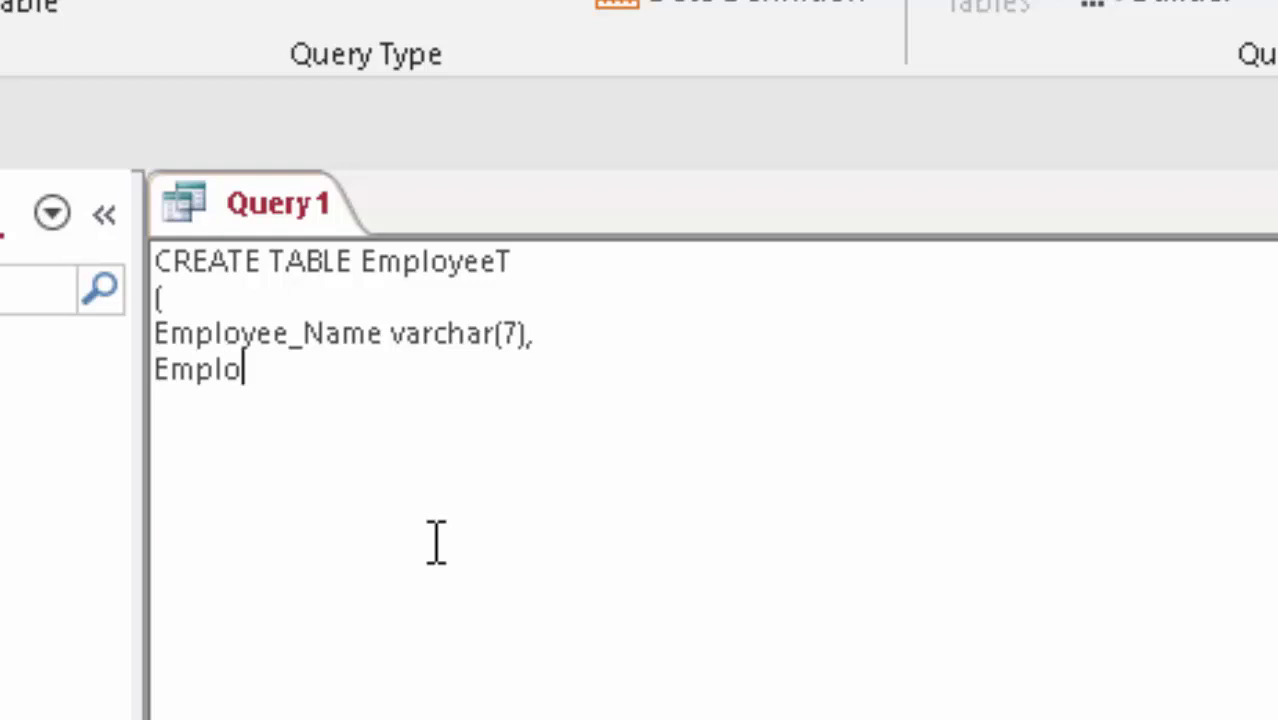
type("yee_")
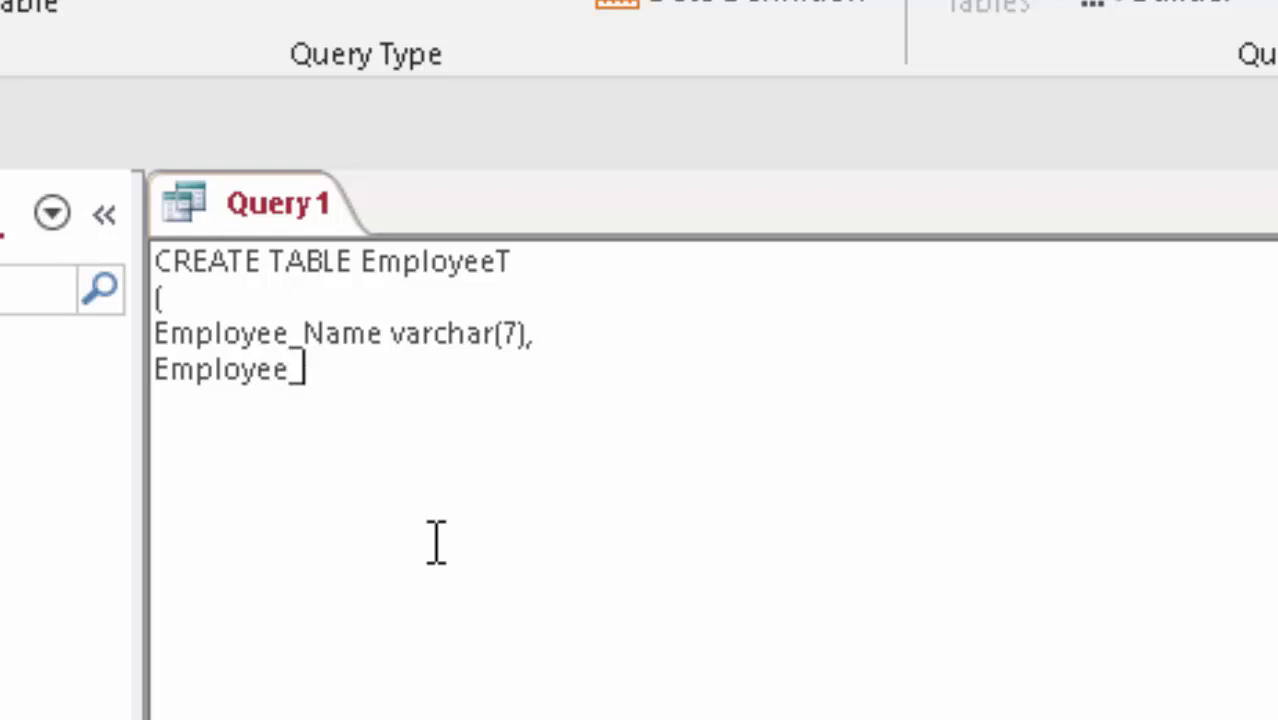
type("id")
type(" varc")
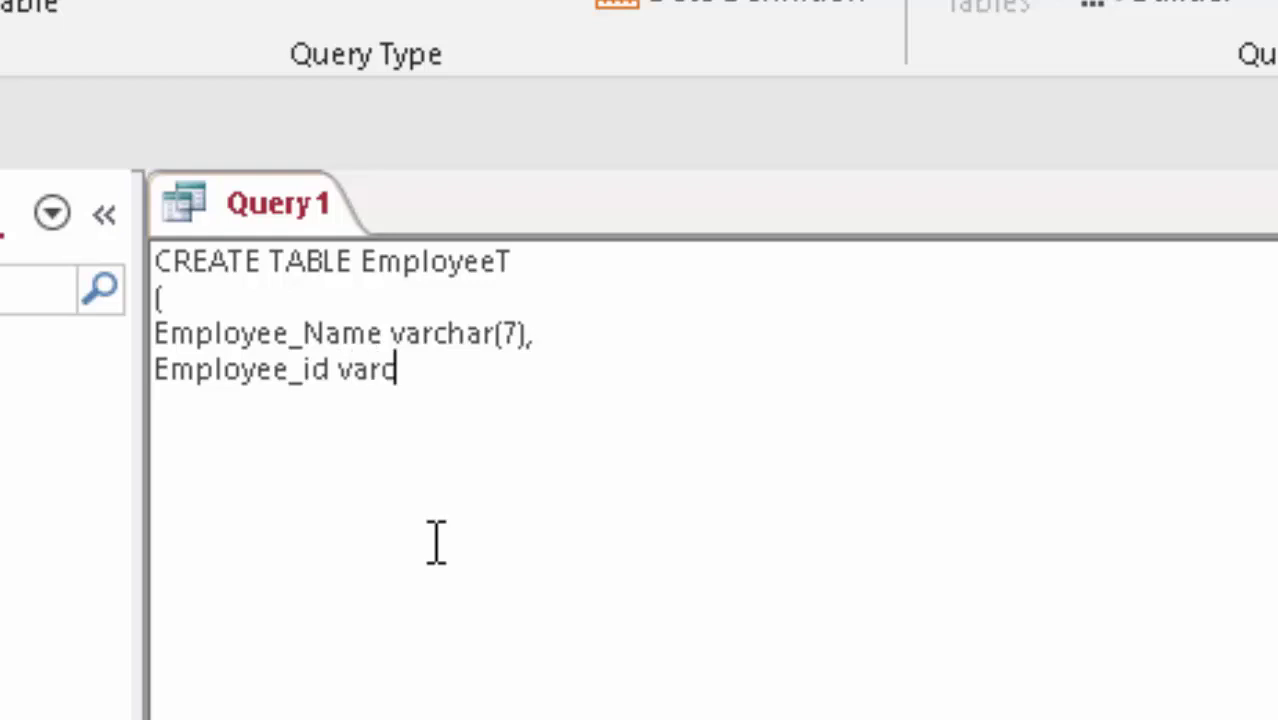
type("har")
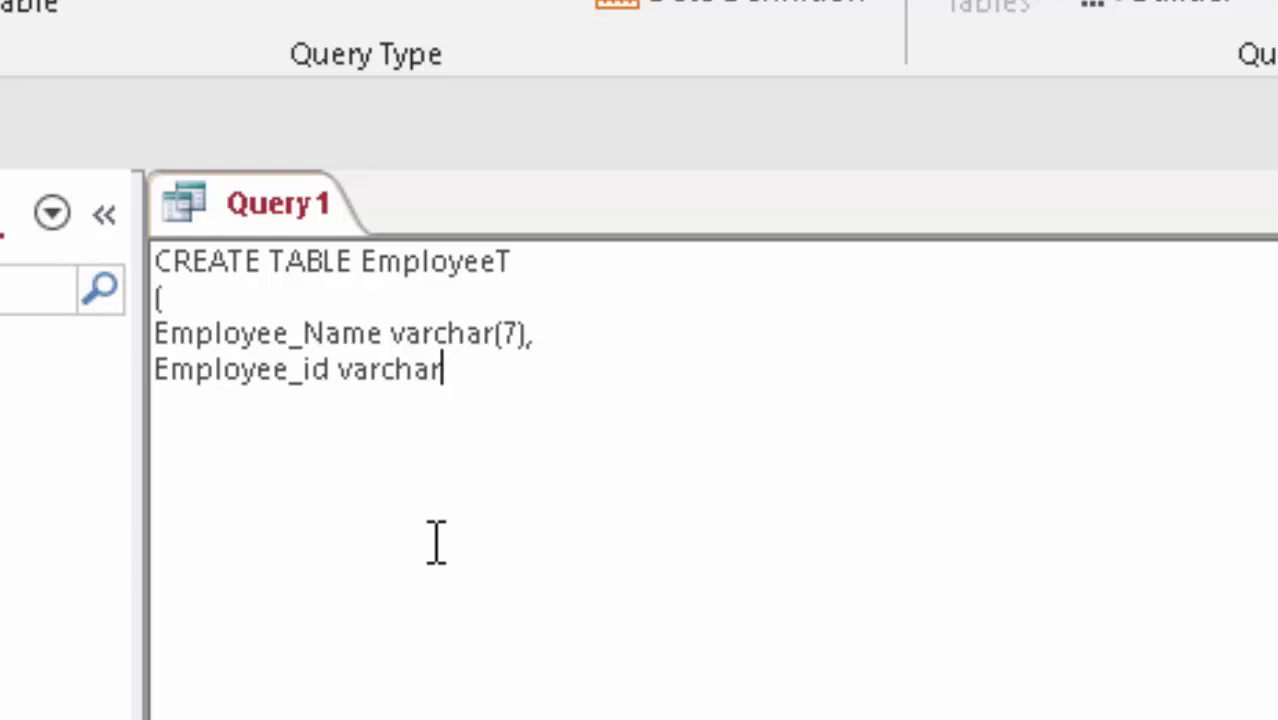
type("(")
type("2")
key("BackSpace")
type("5)")
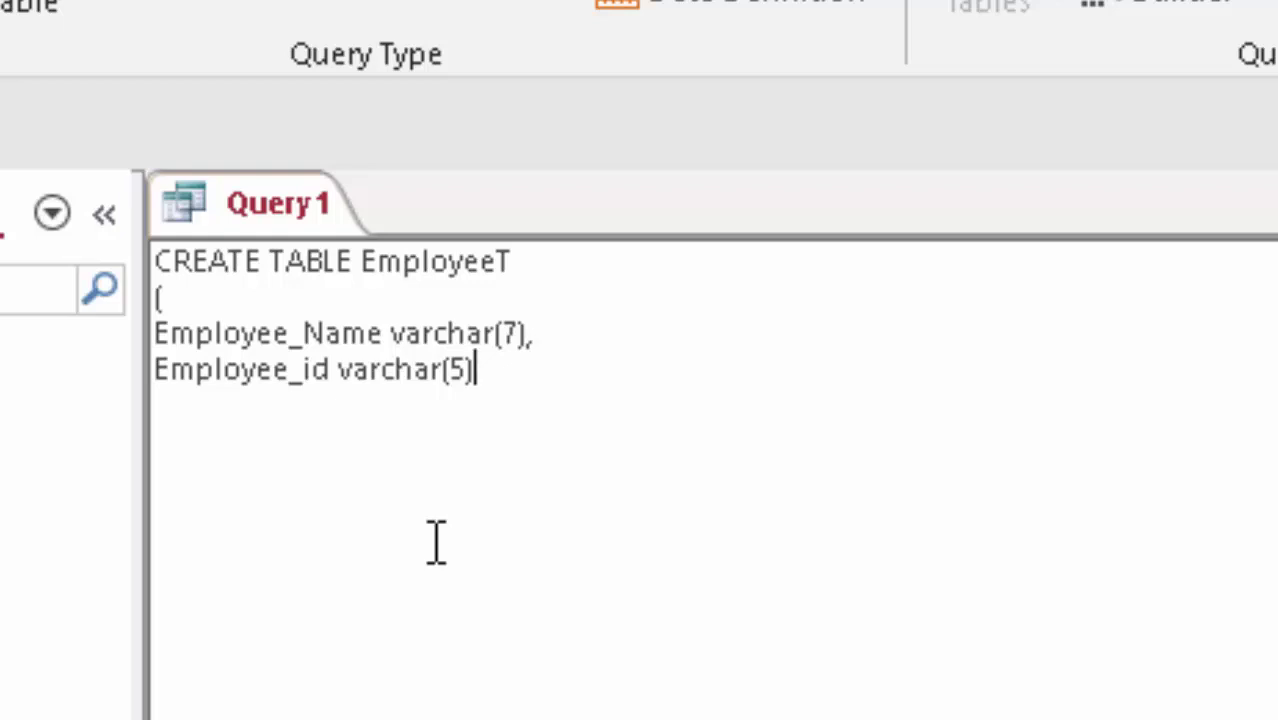
type("n")
type("ot nu")
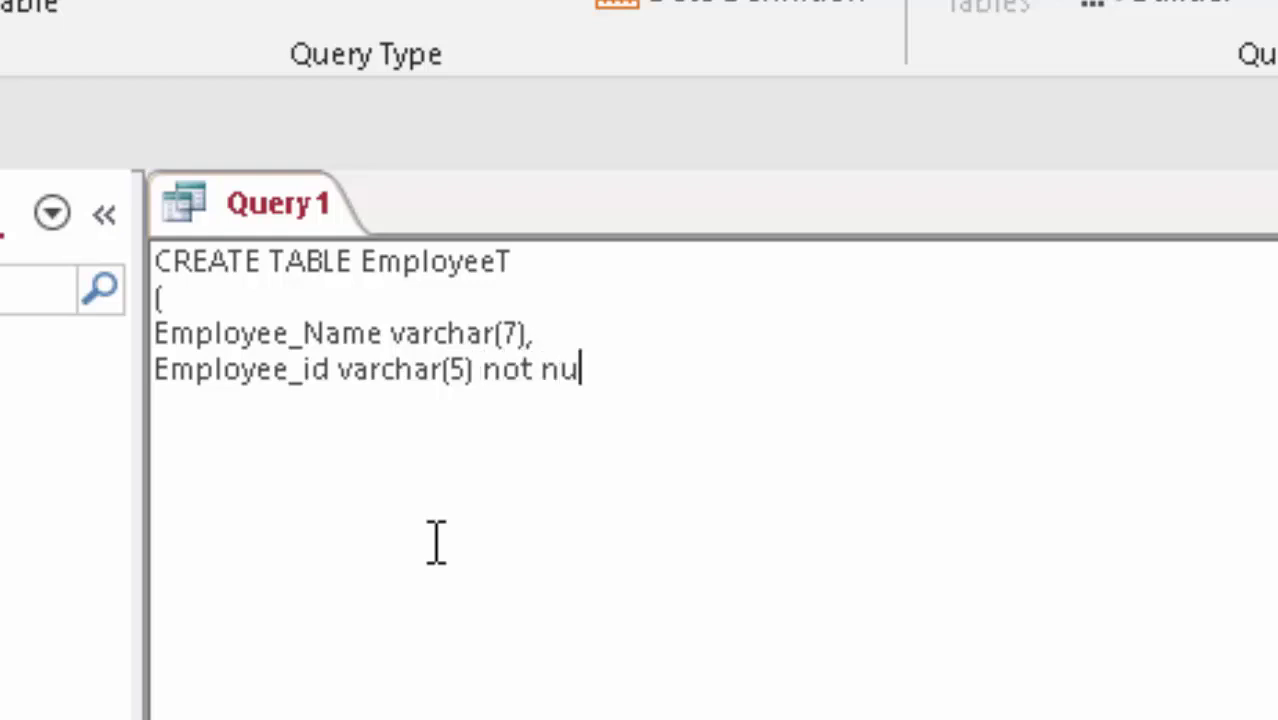
type("ll P")
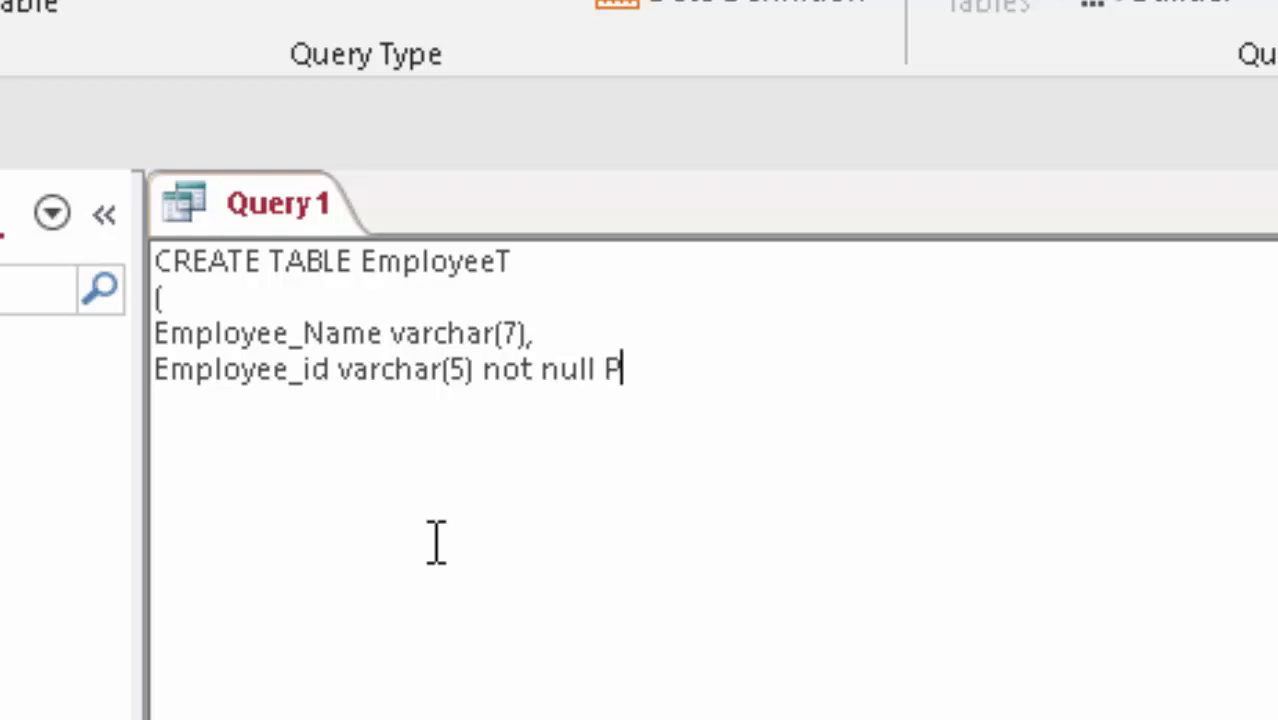
type("rimar")
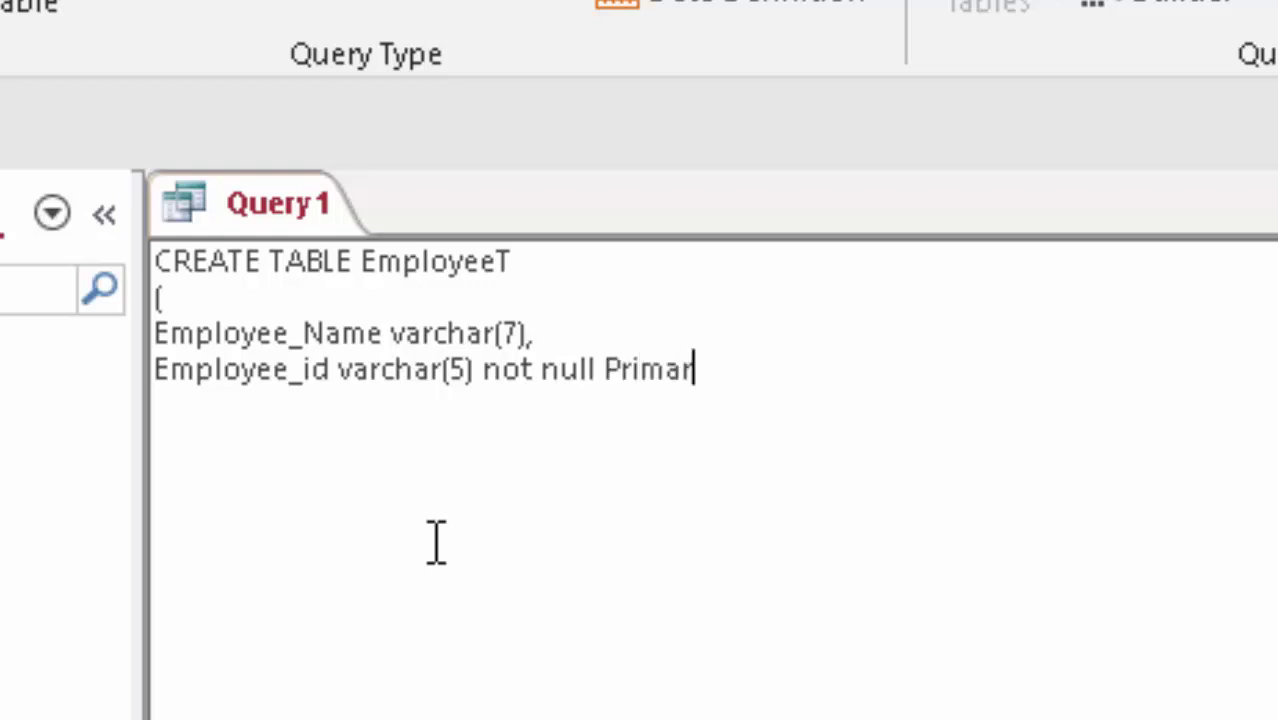
type("y key")
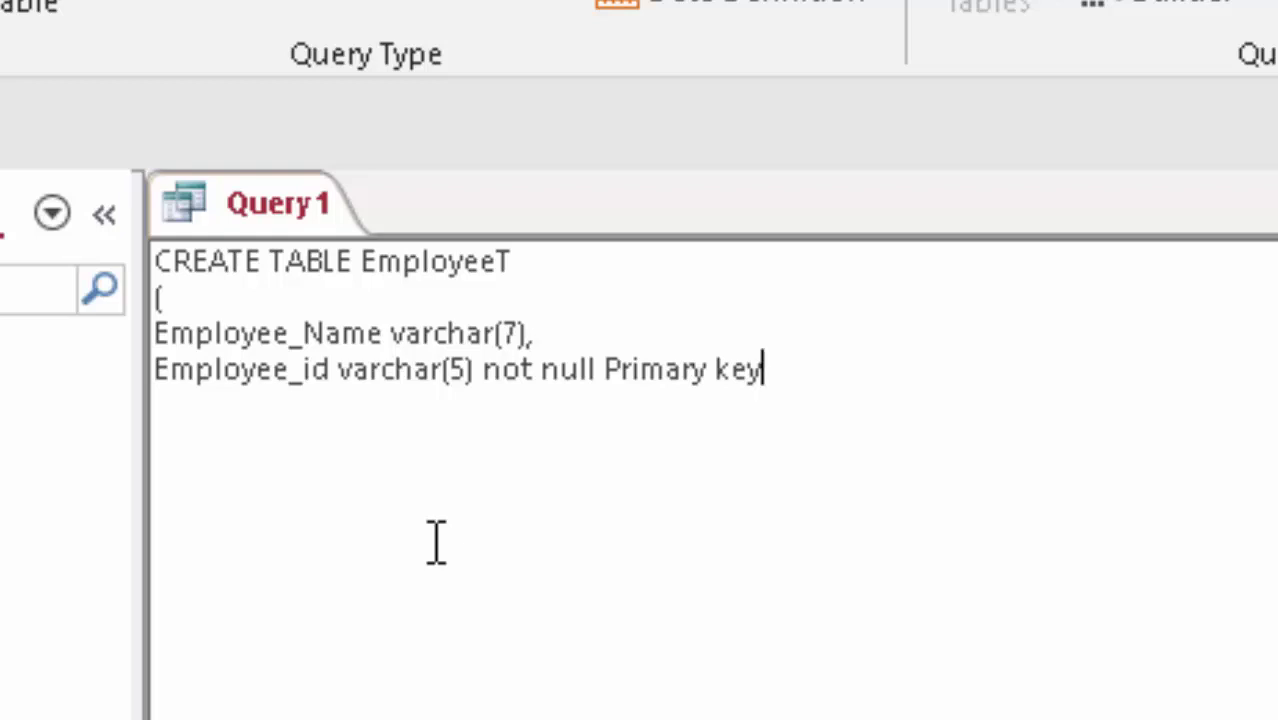
type(",")
key("Return")
type("A")
type("ge ")
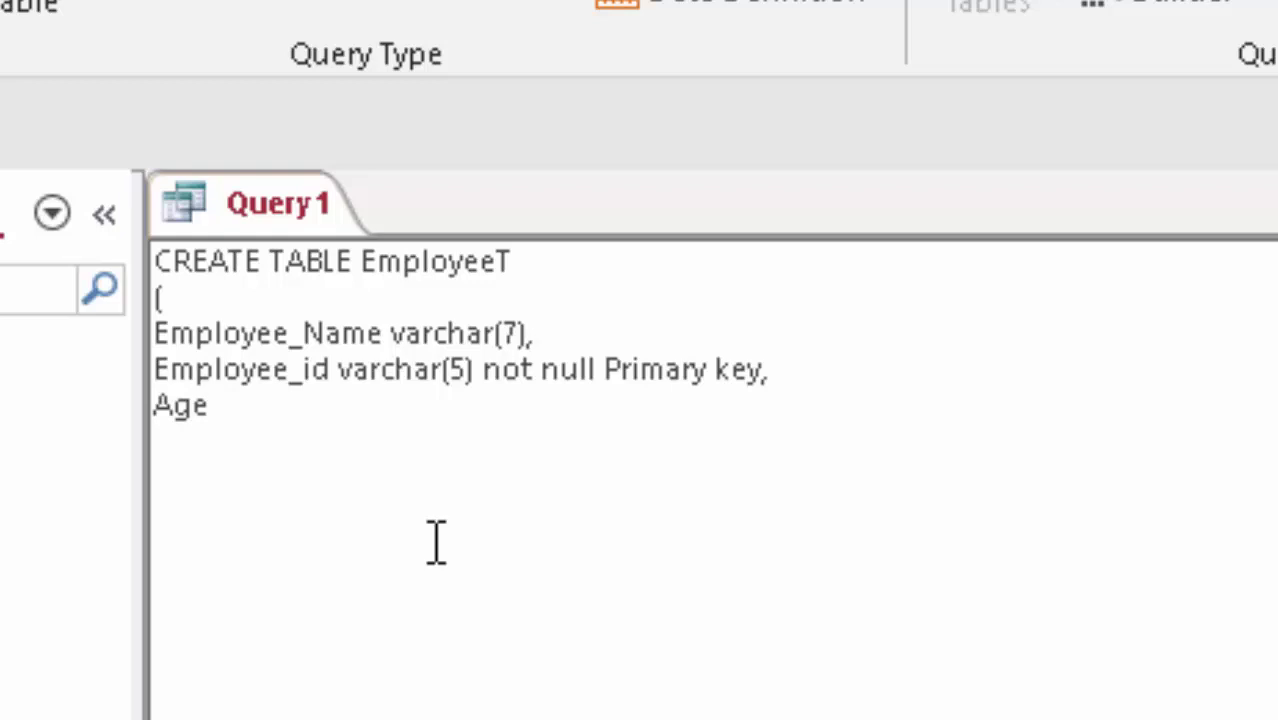
type("int")
key("Return")
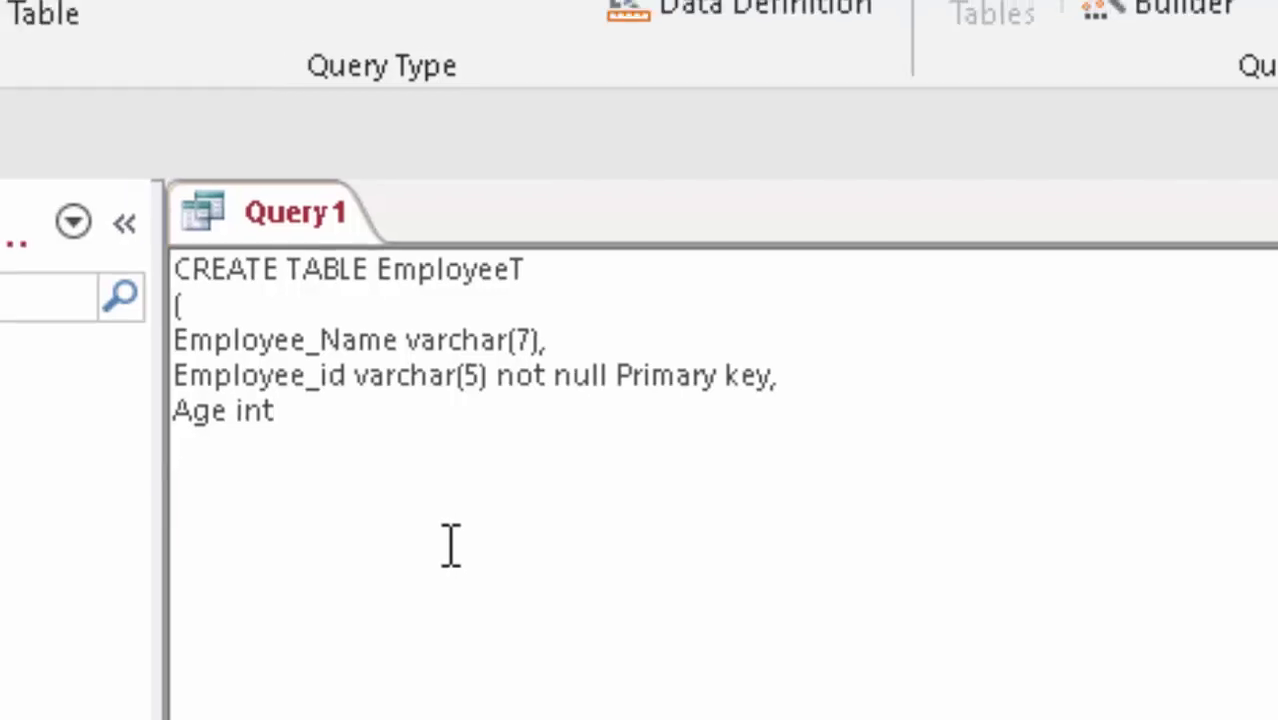
type(")")
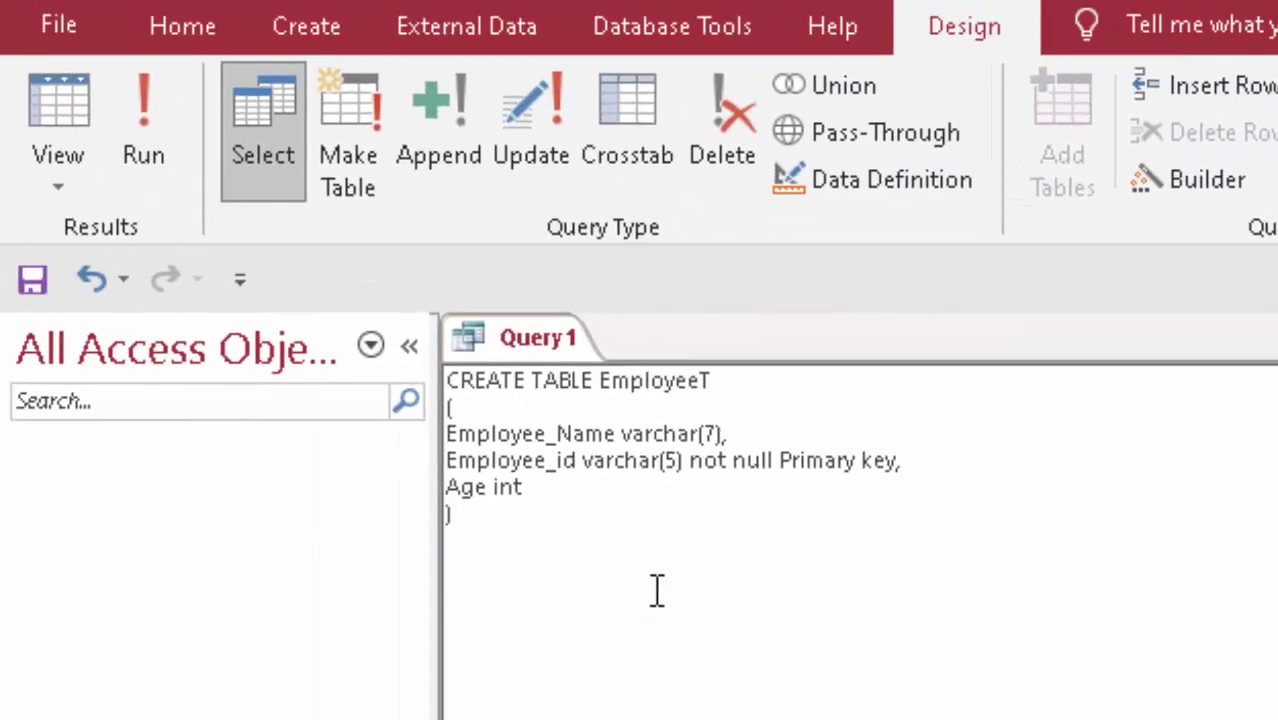
Run the CREATE TABLE query and open the resulting EmployeeT table
left_click(156, 134)
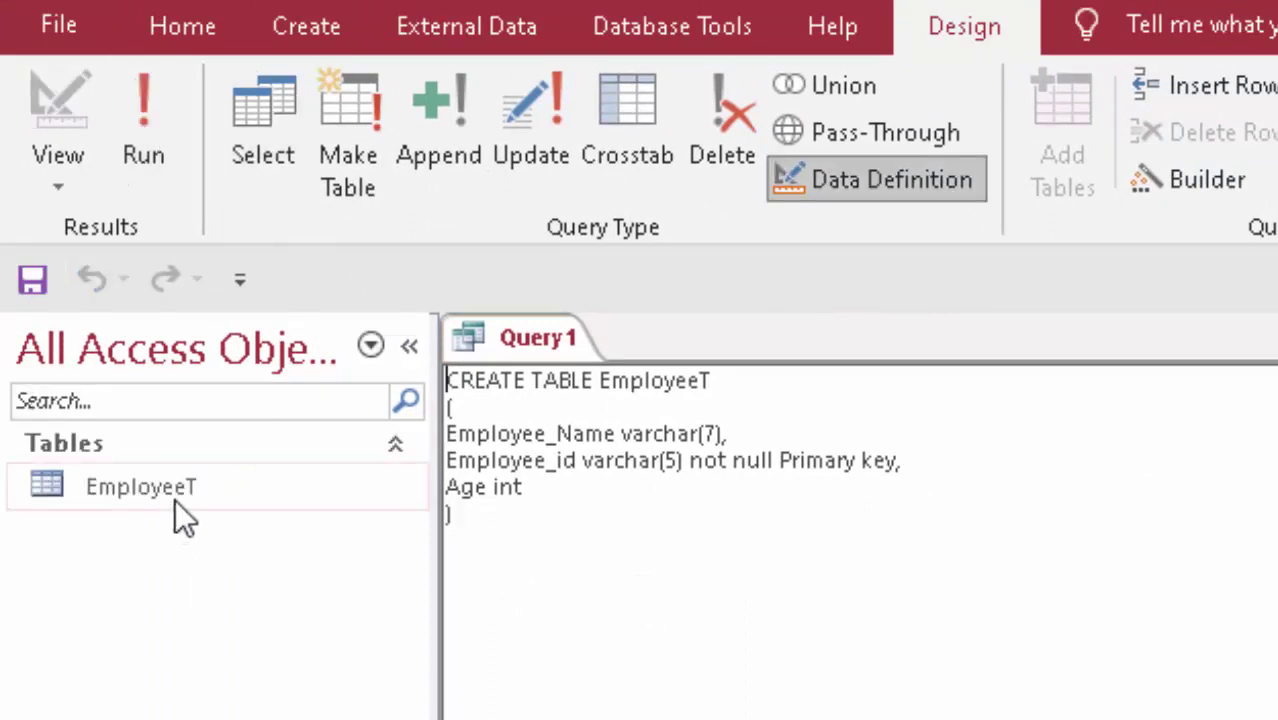
double_click(136, 478)
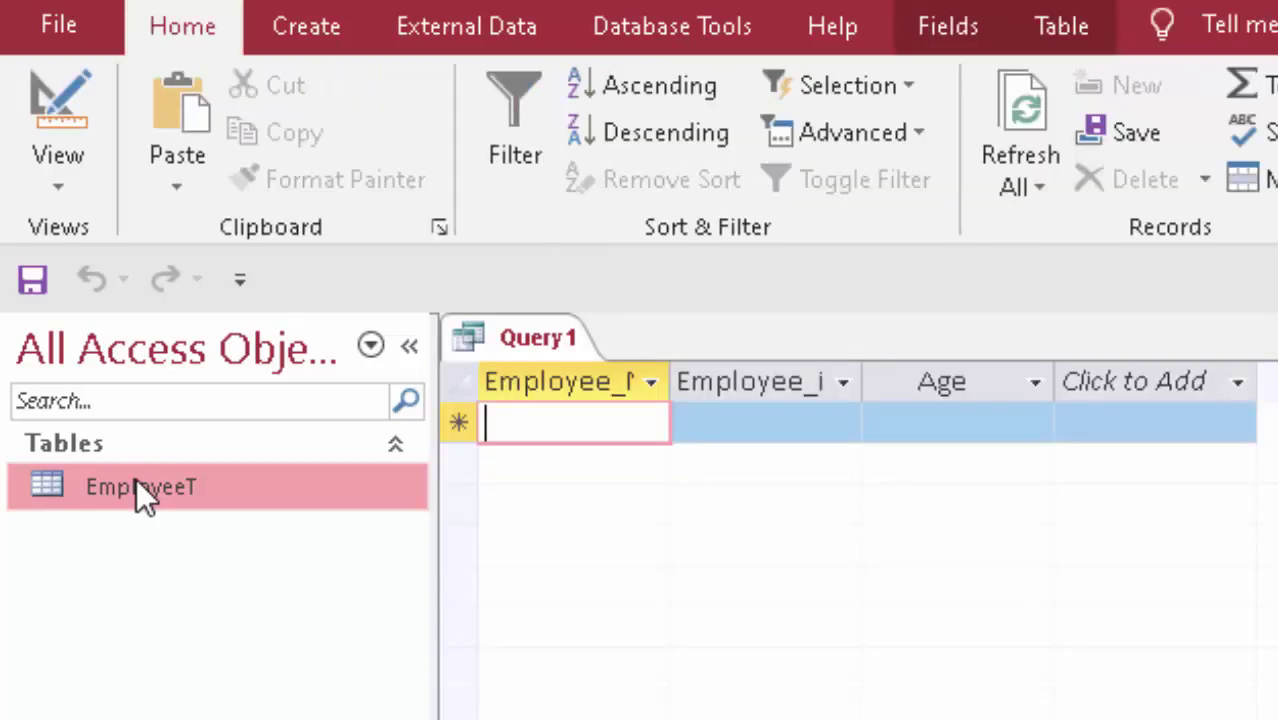
left_click(852, 380)
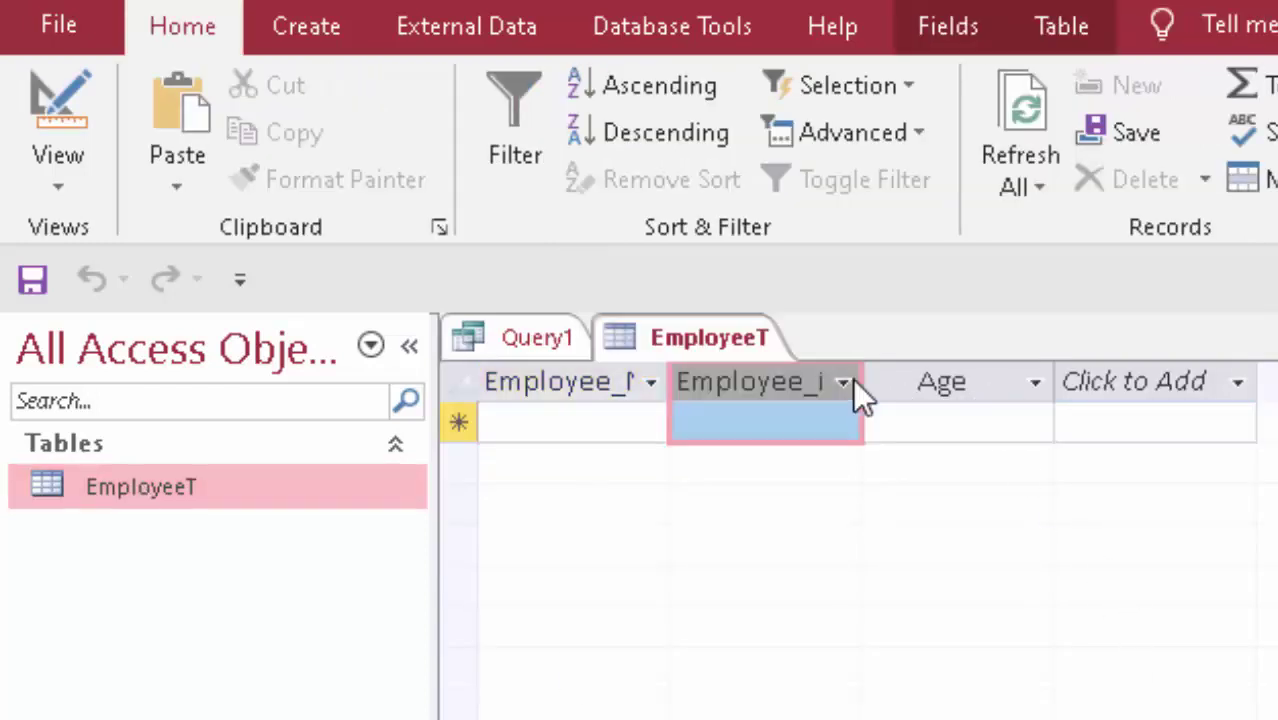
left_click(845, 382)
left_click(863, 376)
Widen the Employee_id and Employee_Name columns so their full headings show
left_click_drag(864, 378, 918, 428)
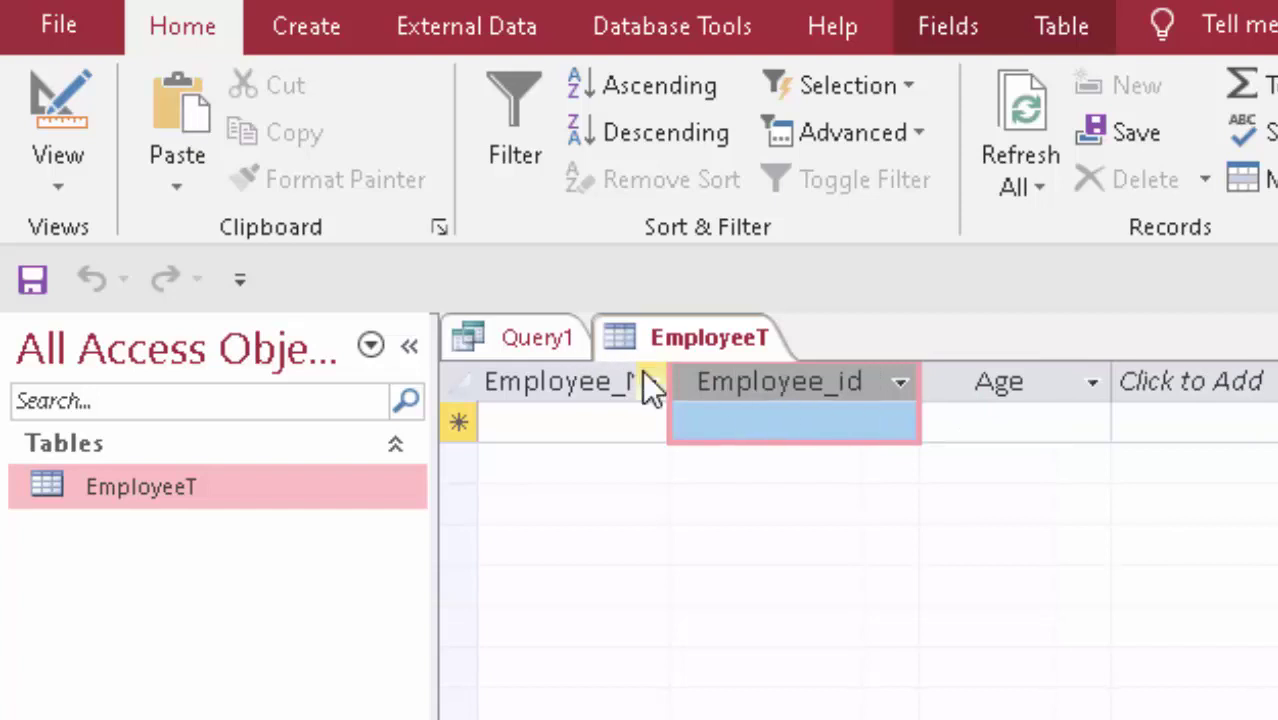
left_click_drag(725, 436, 718, 436)
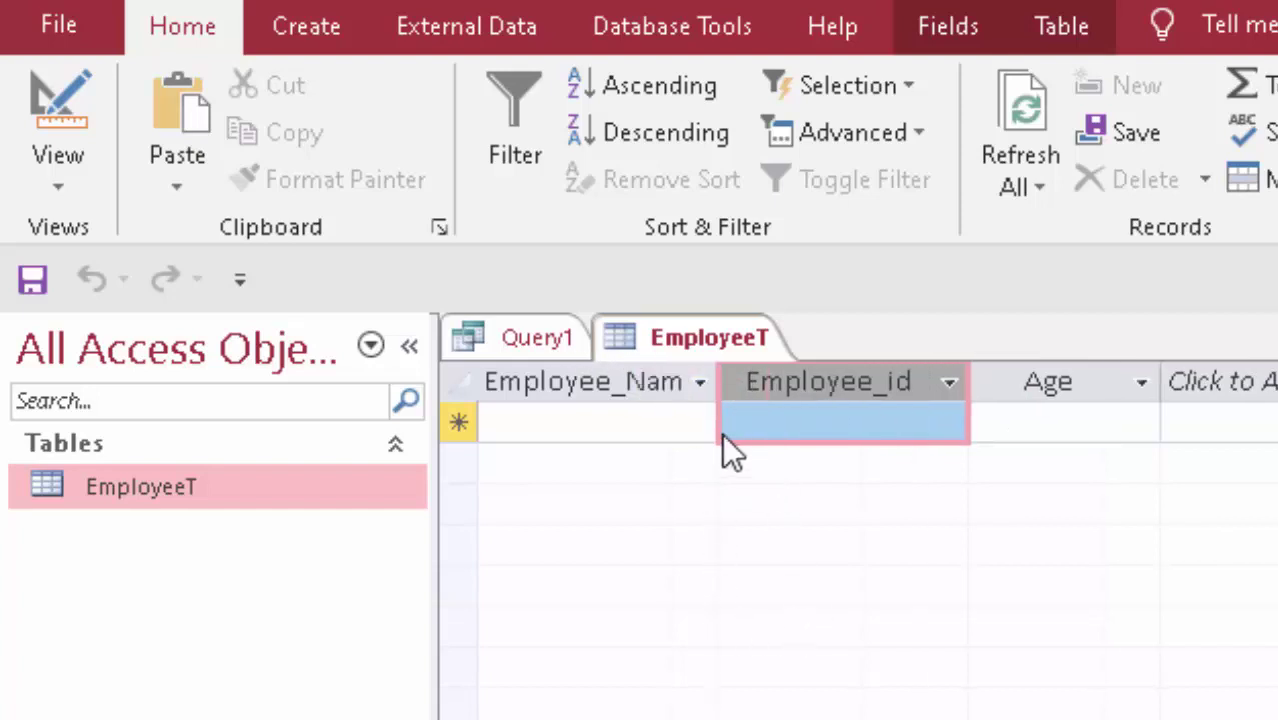
left_click_drag(731, 376, 779, 422)
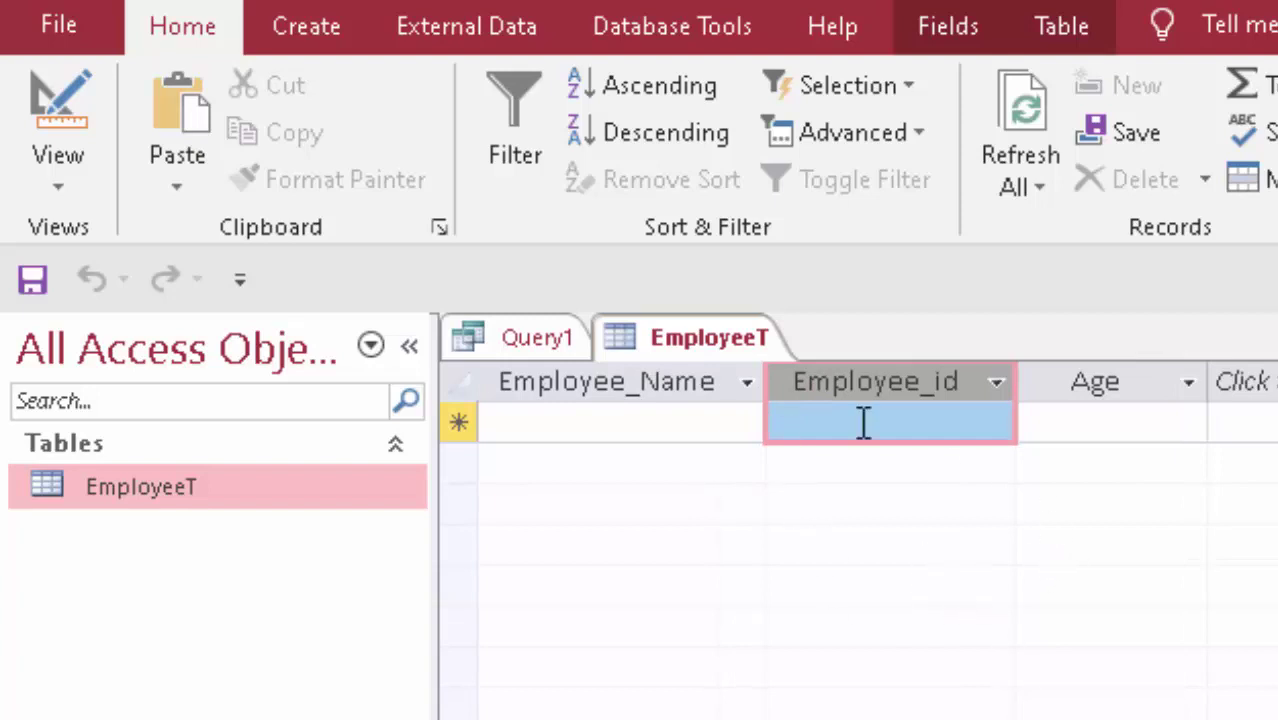
left_click(697, 420)
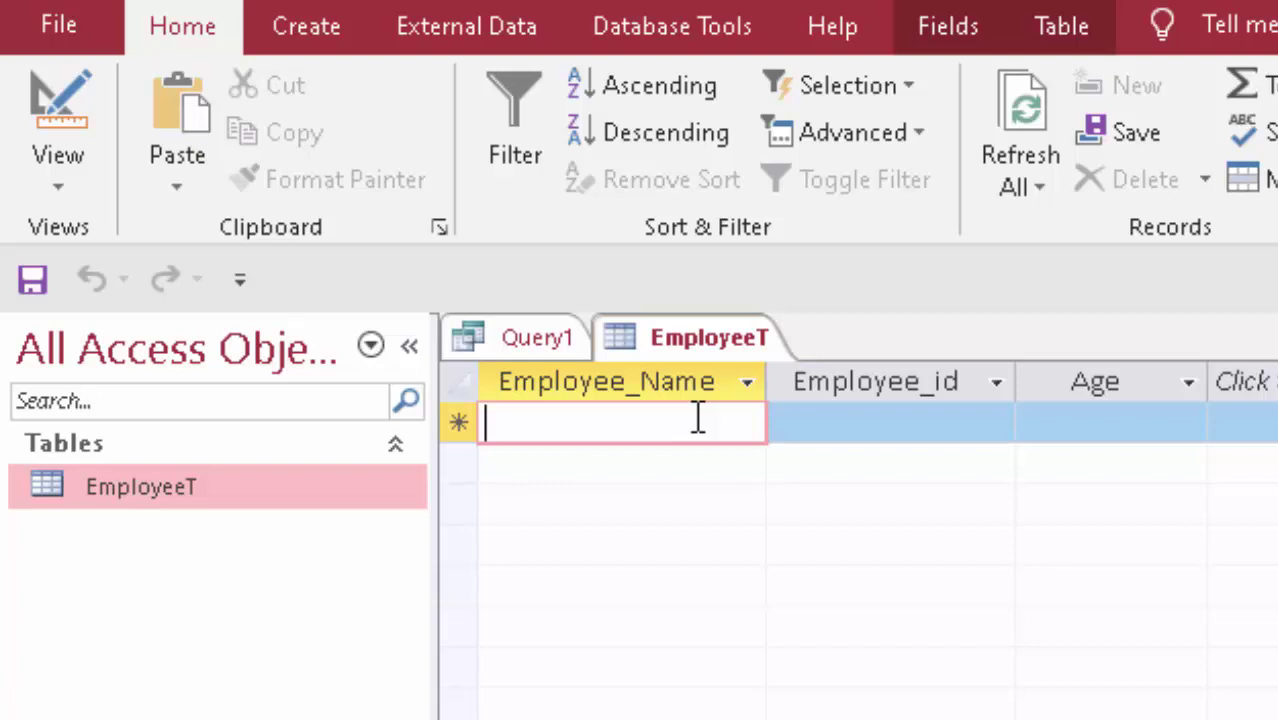
Enter the first employee record with an employee name, ID S01 and age 30
type("Sur")
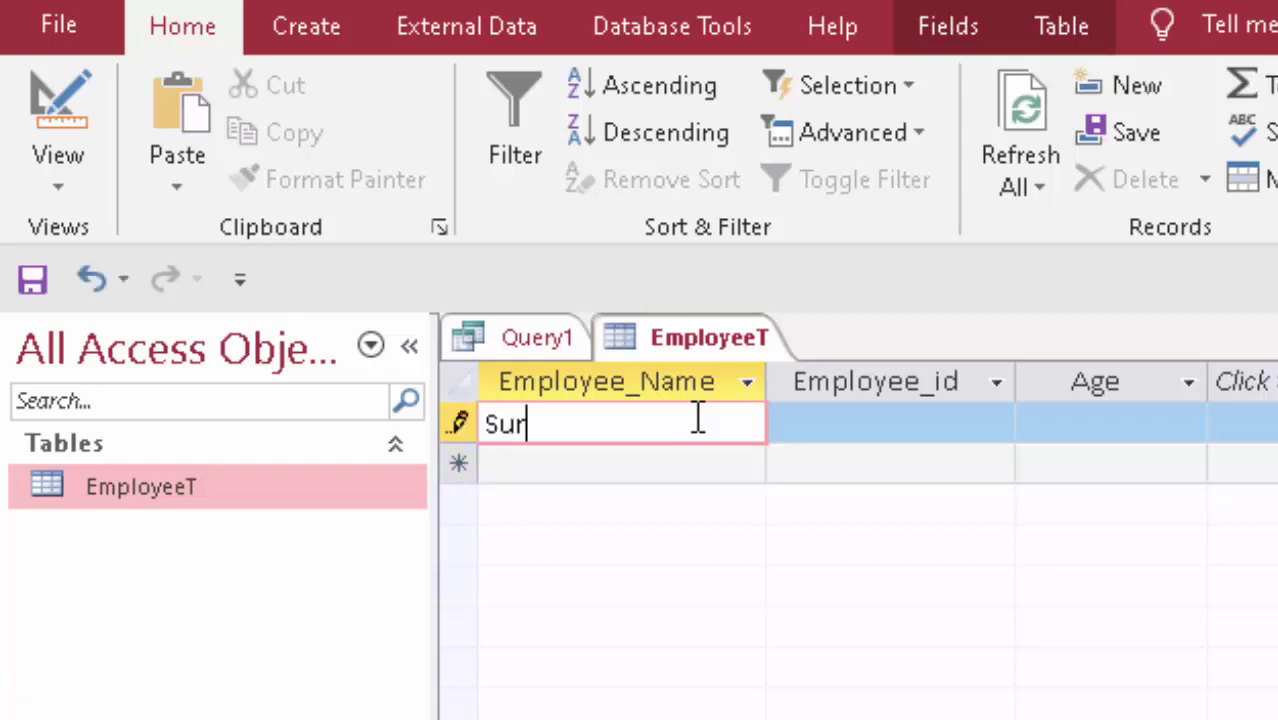
type("aj")
key("Tab")
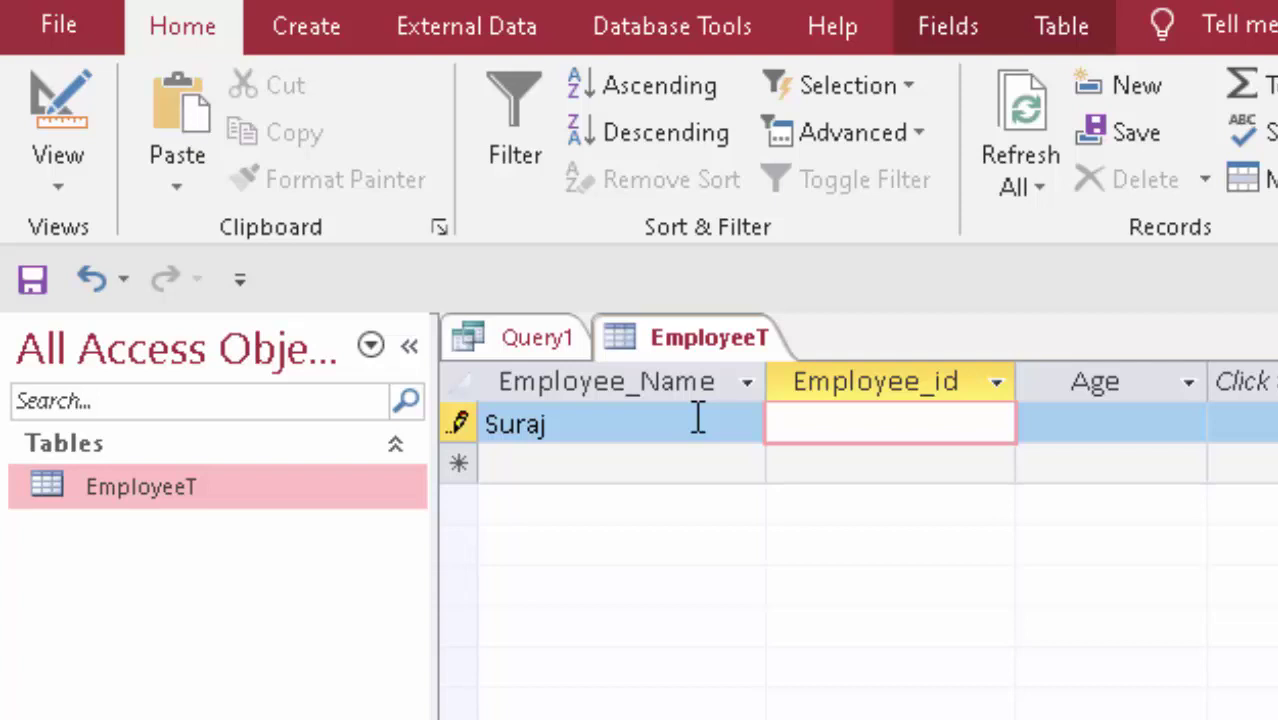
type("S01")
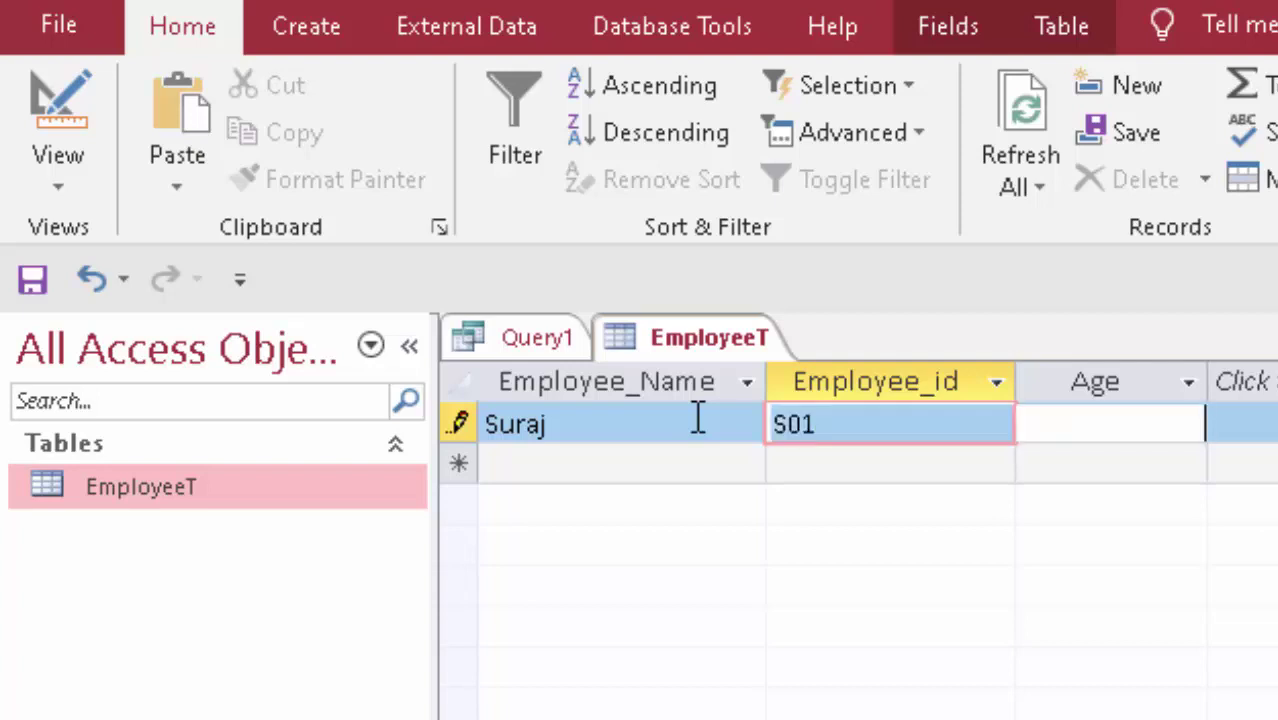
key("Tab")
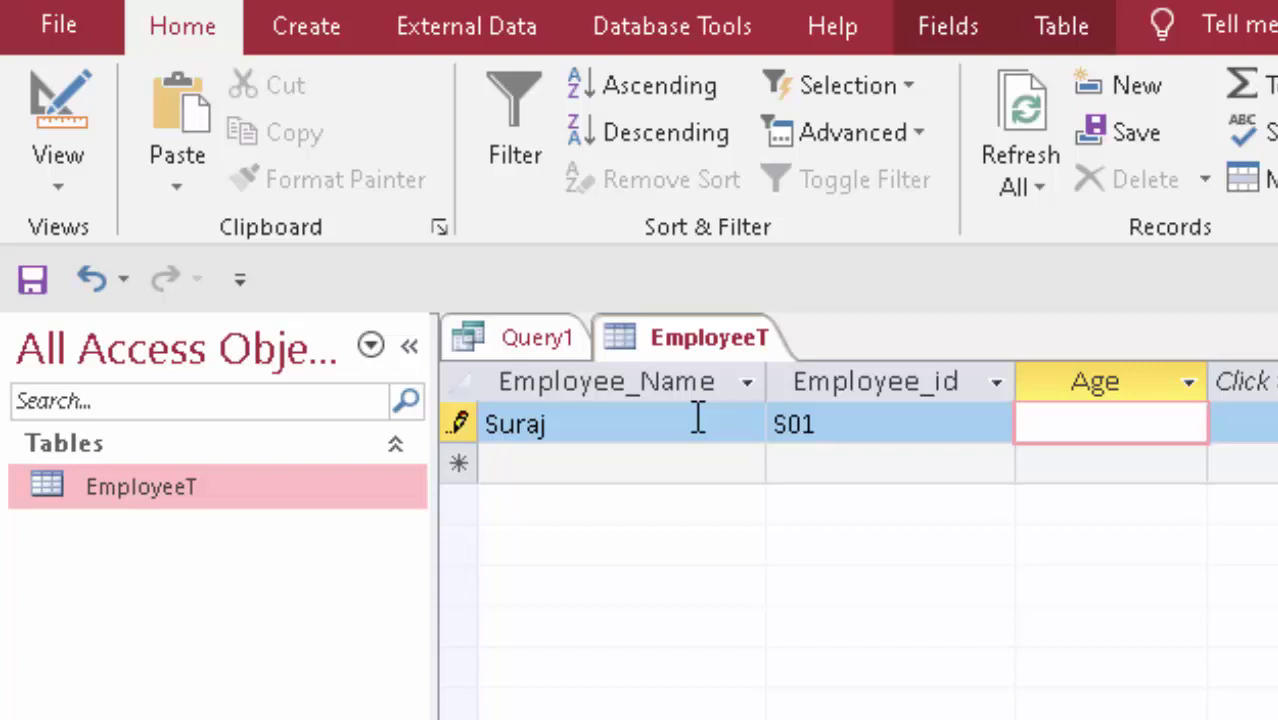
type("3")
key("BackSpace")
type("30")
key("Tab")
Start a second record with an employee name, age 20 and Employee_id R01
type("R")
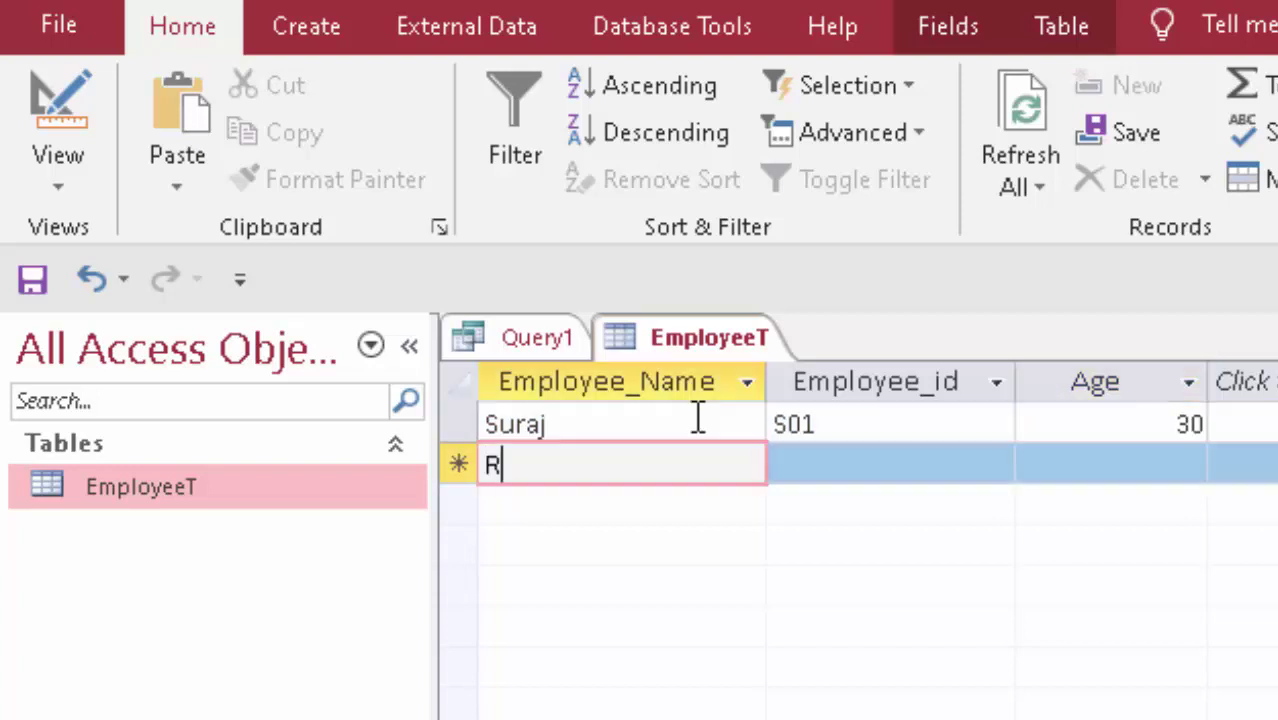
type("am")
key("Tab")
type("2")
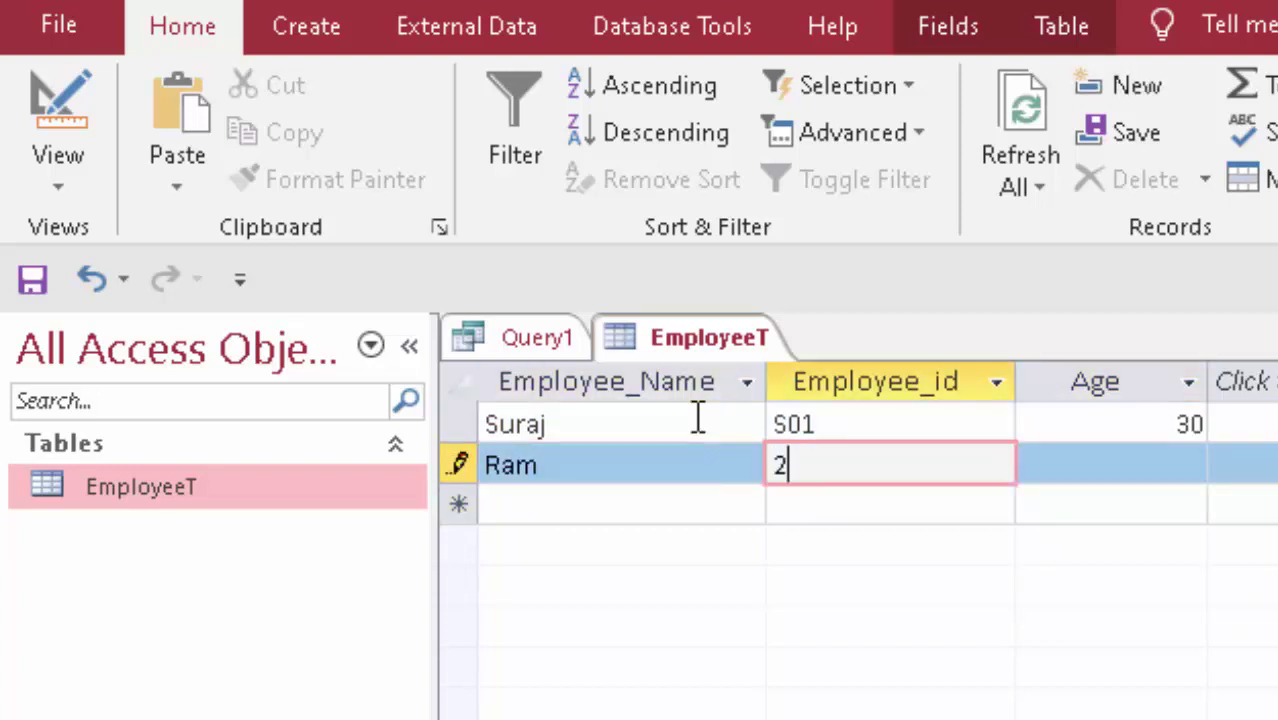
key("BackSpace")
left_click(1175, 466)
type("20")
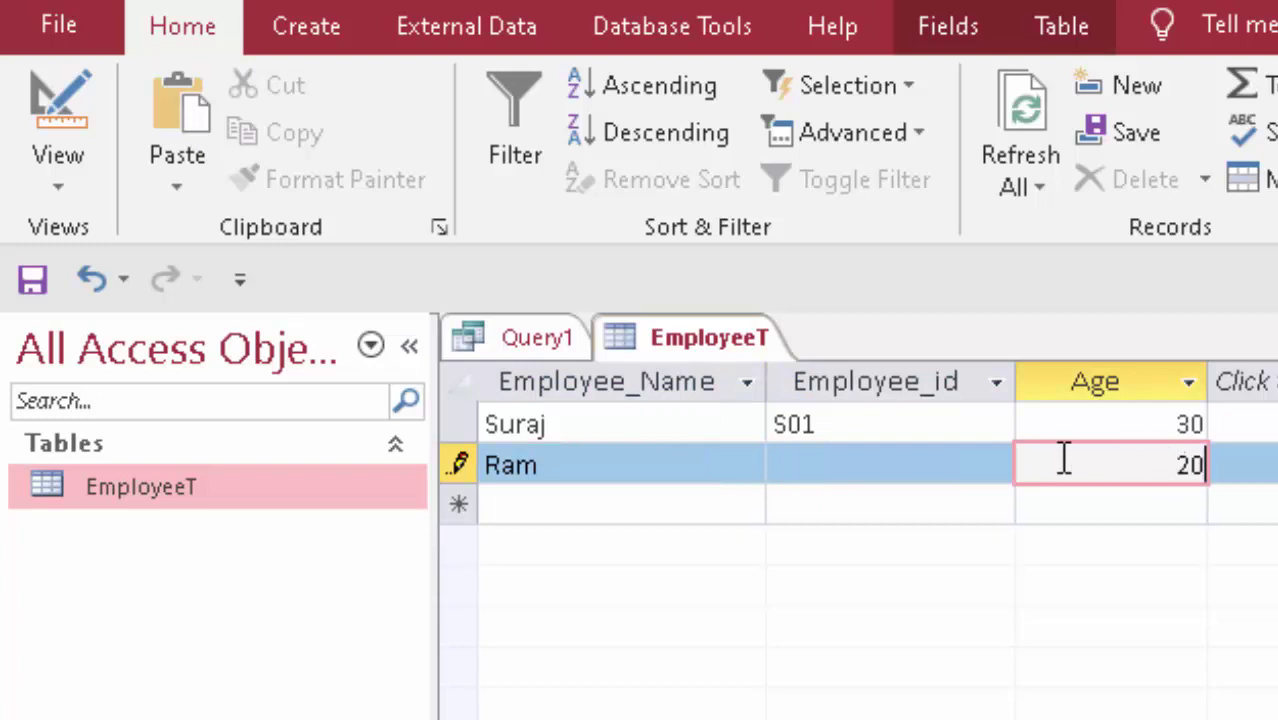
left_click(845, 466)
type("R")
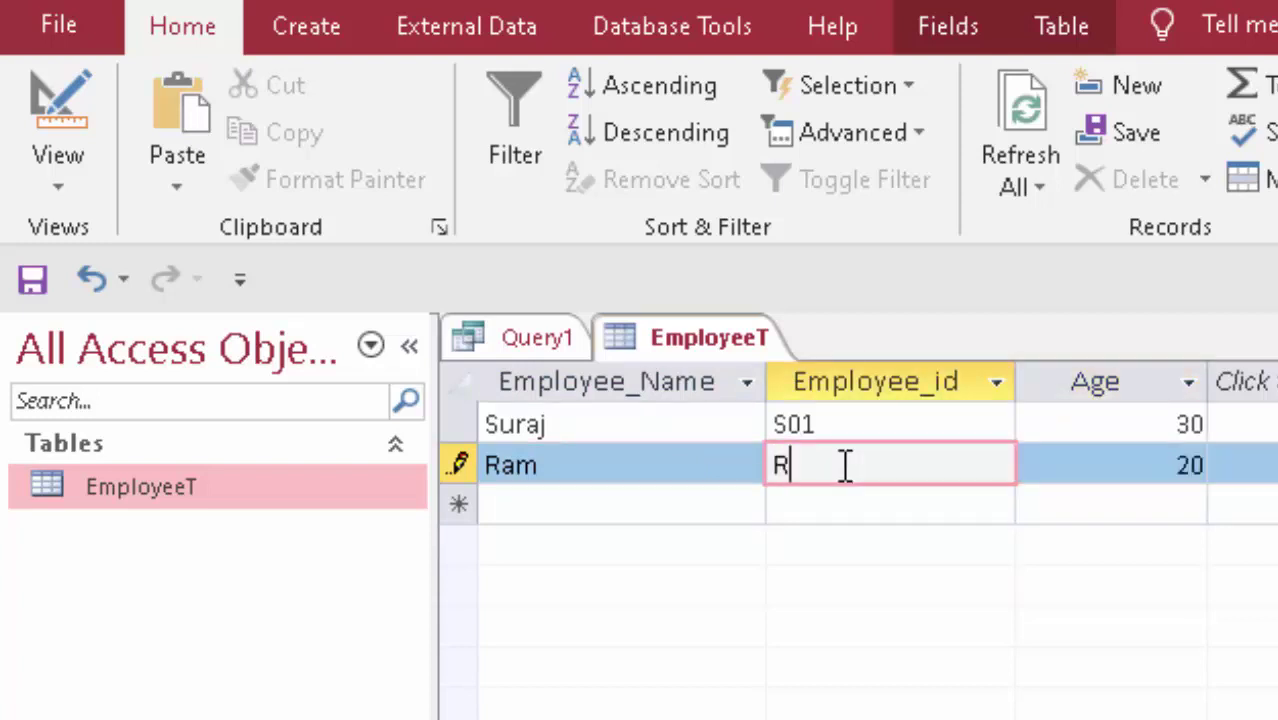
type("01")
Add 'not null' to Employee_Name in the query and rerun it, dismissing the table-exists error
left_click(497, 343)
left_click(565, 516)
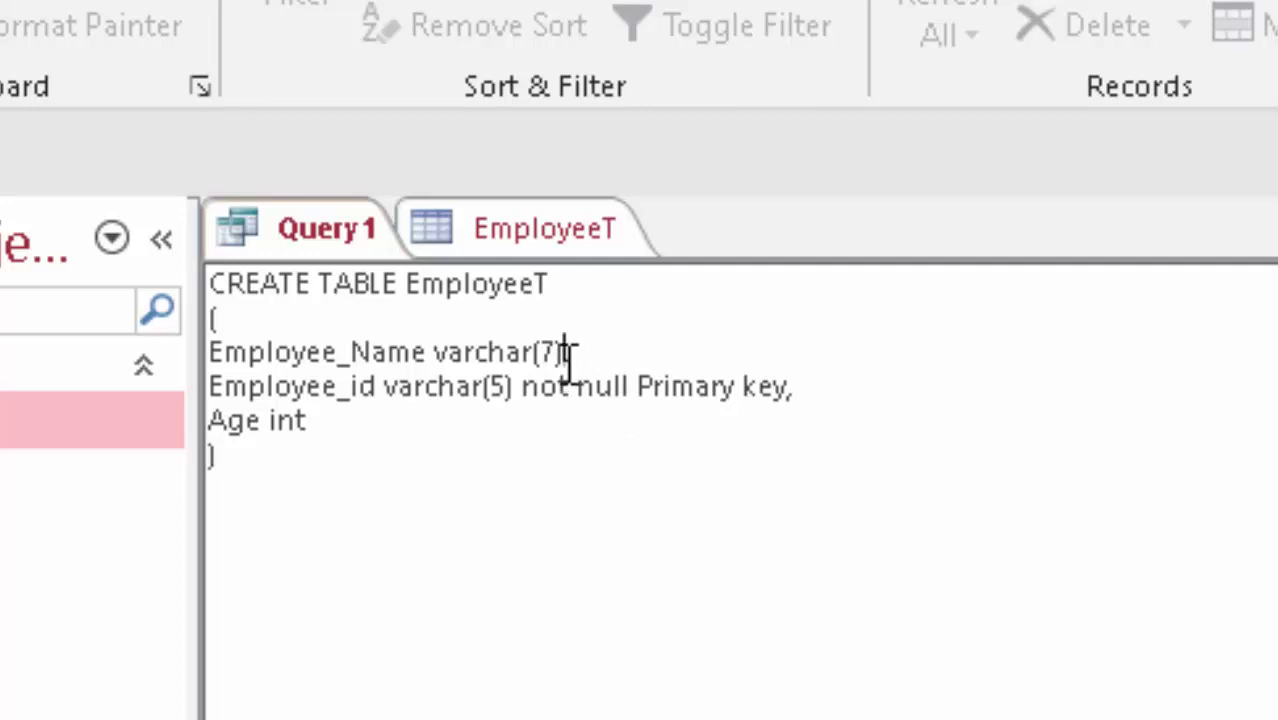
key("BackSpace")
type("no")
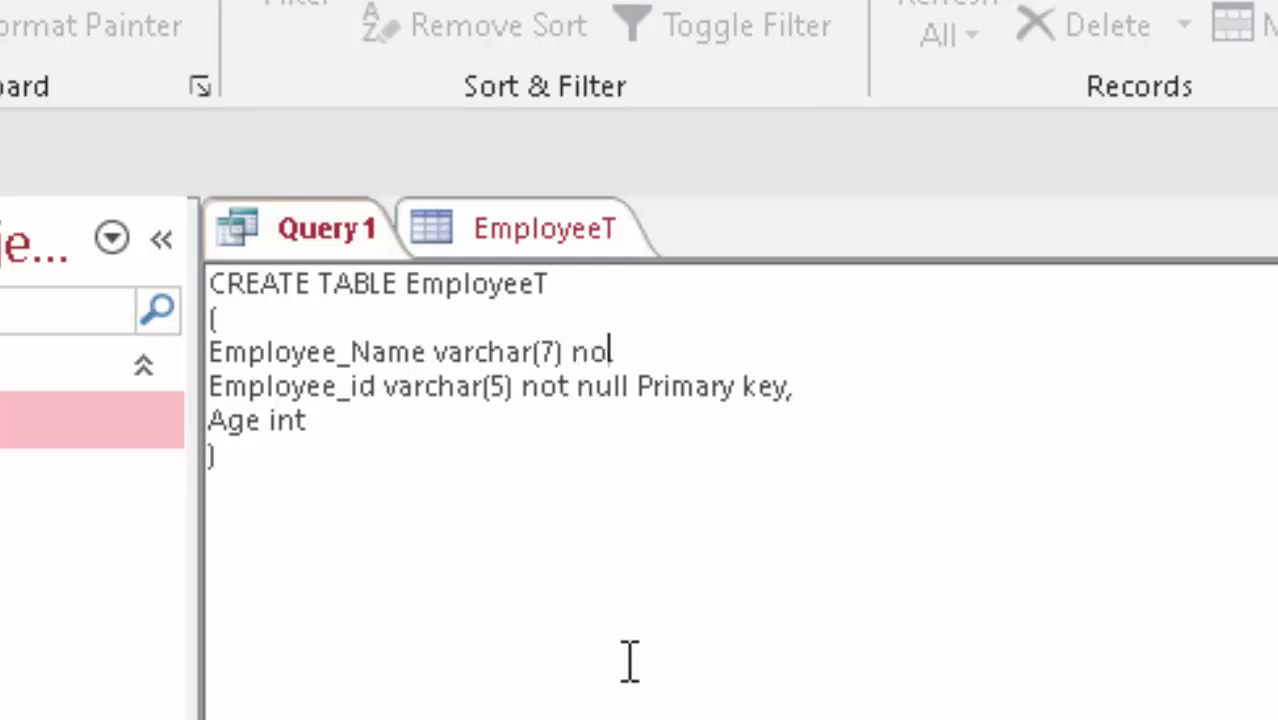
type("t null")
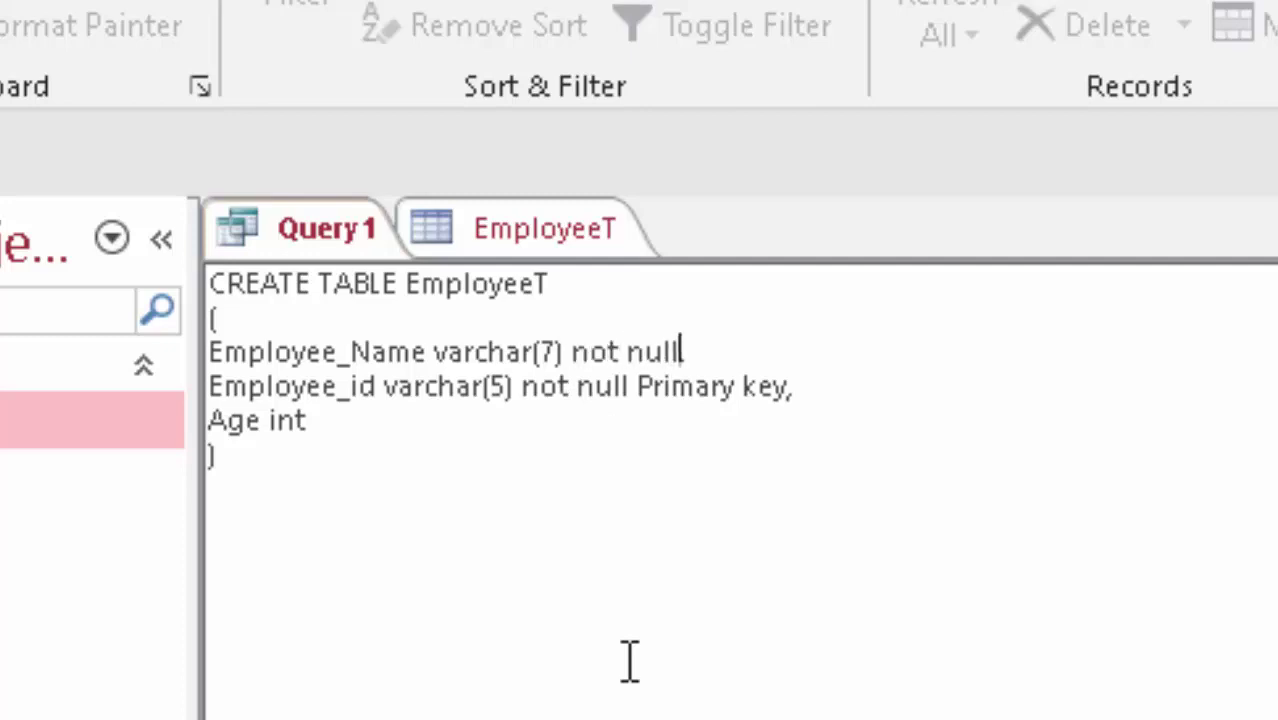
type(",")
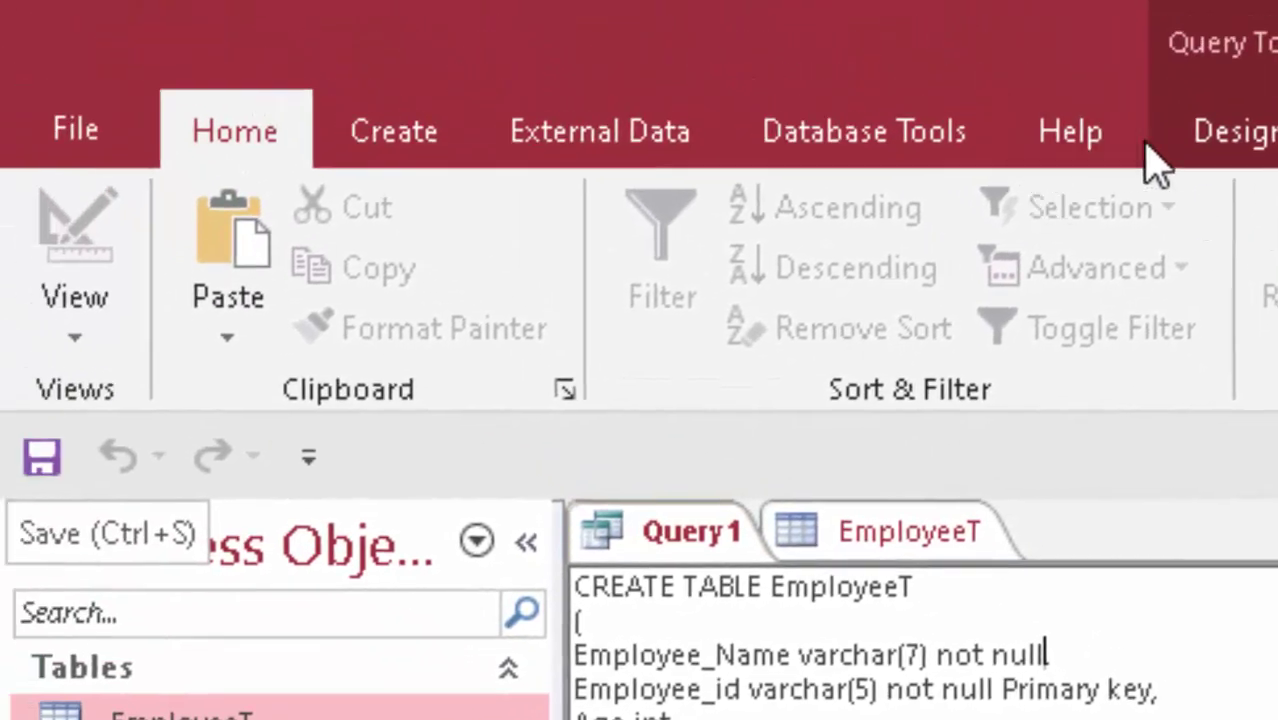
left_click(1262, 135)
left_click(240, 245)
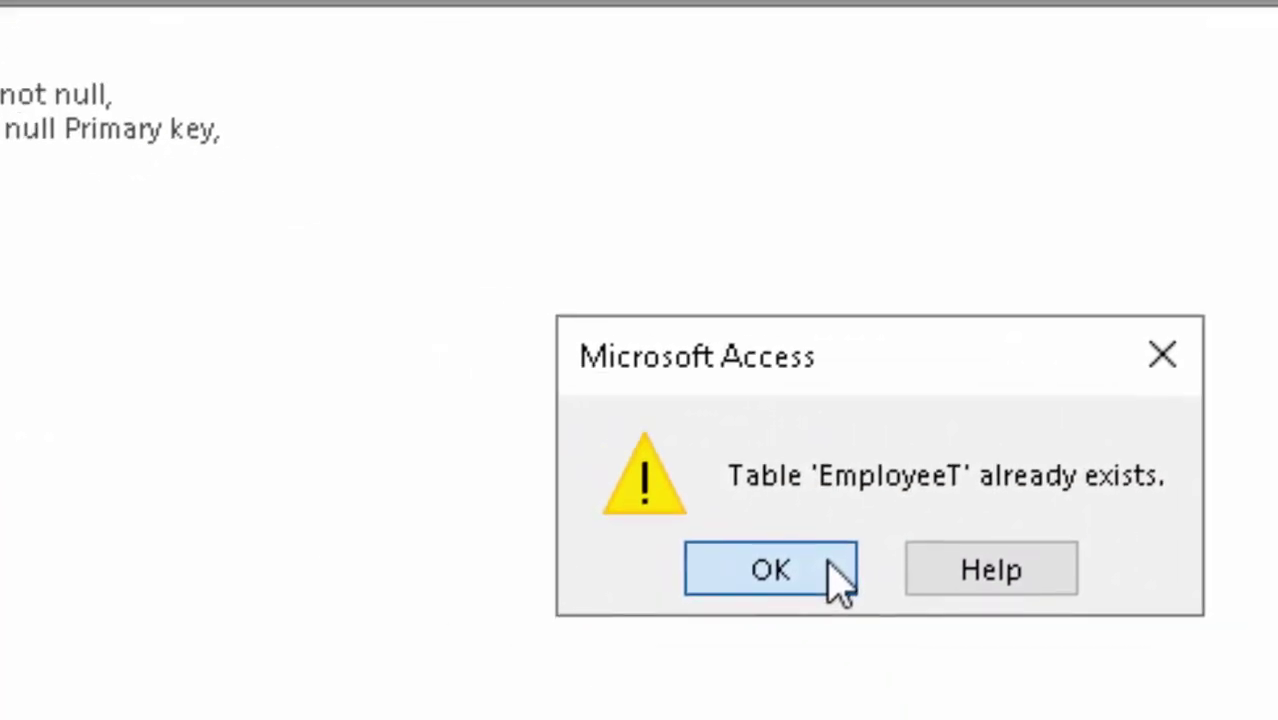
left_click(805, 612)
Close the EmployeeT datasheet, saving its layout changes
right_click(442, 135)
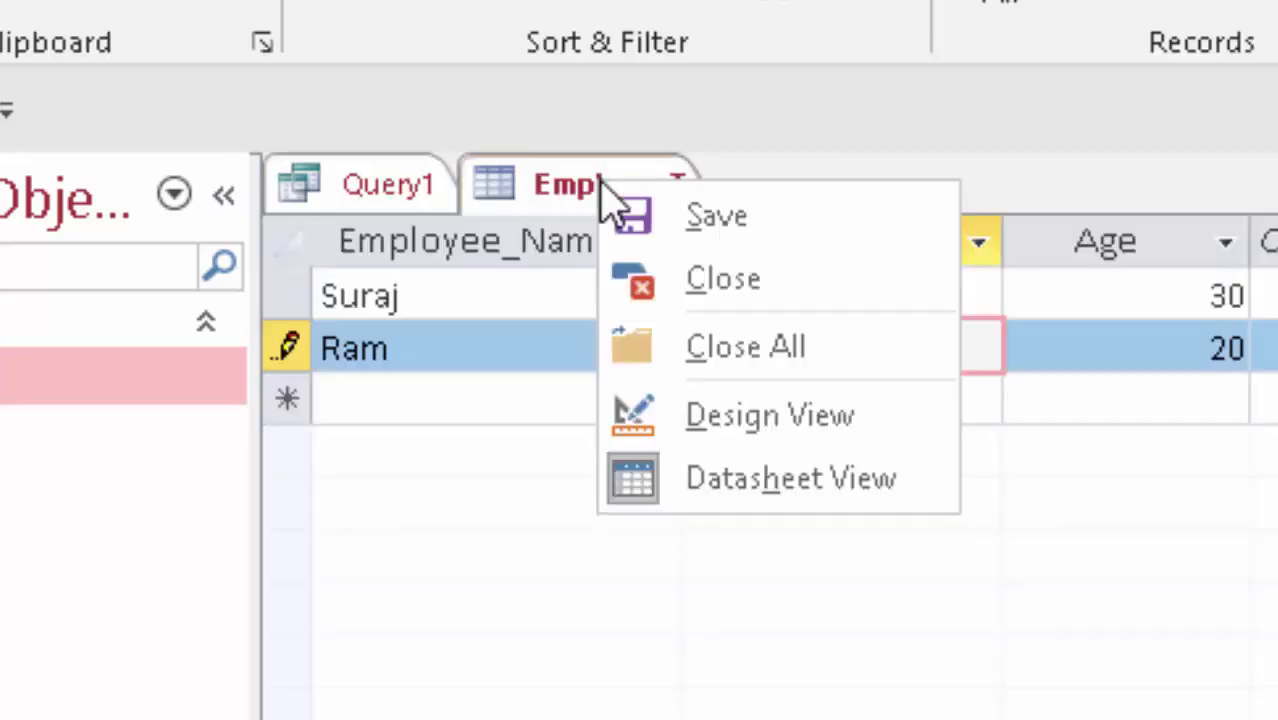
left_click(695, 282)
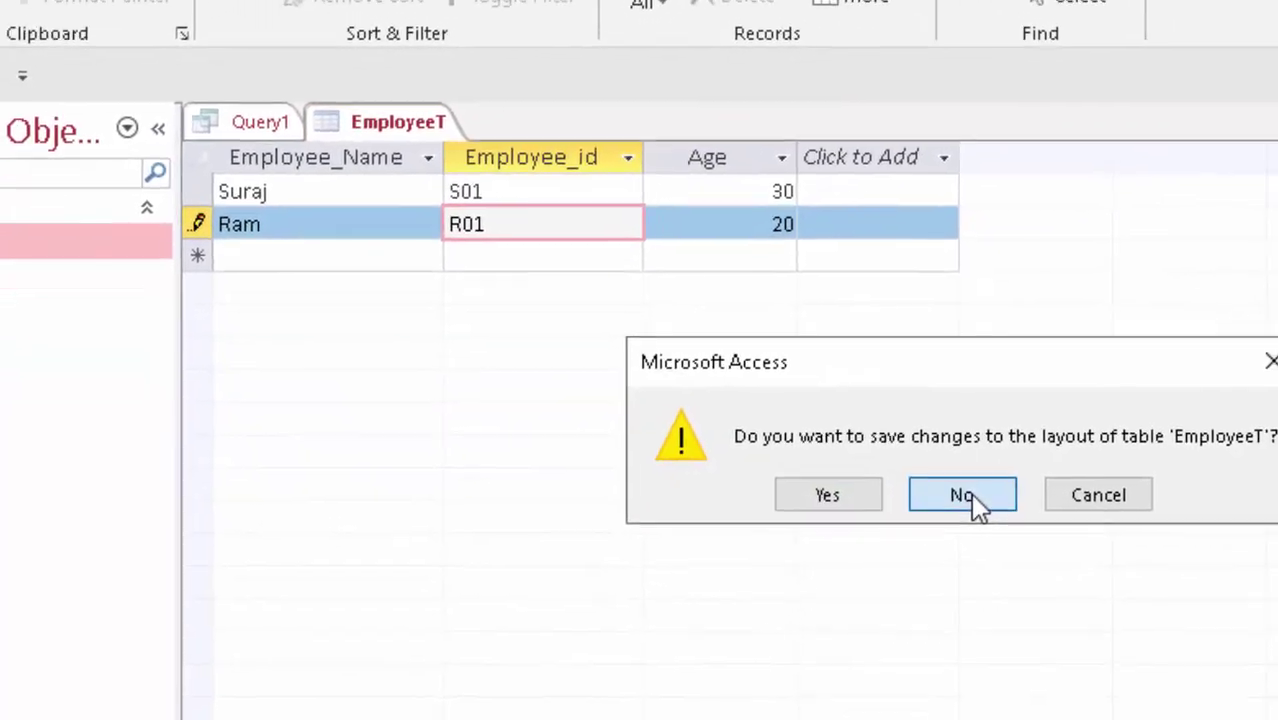
left_click(962, 495)
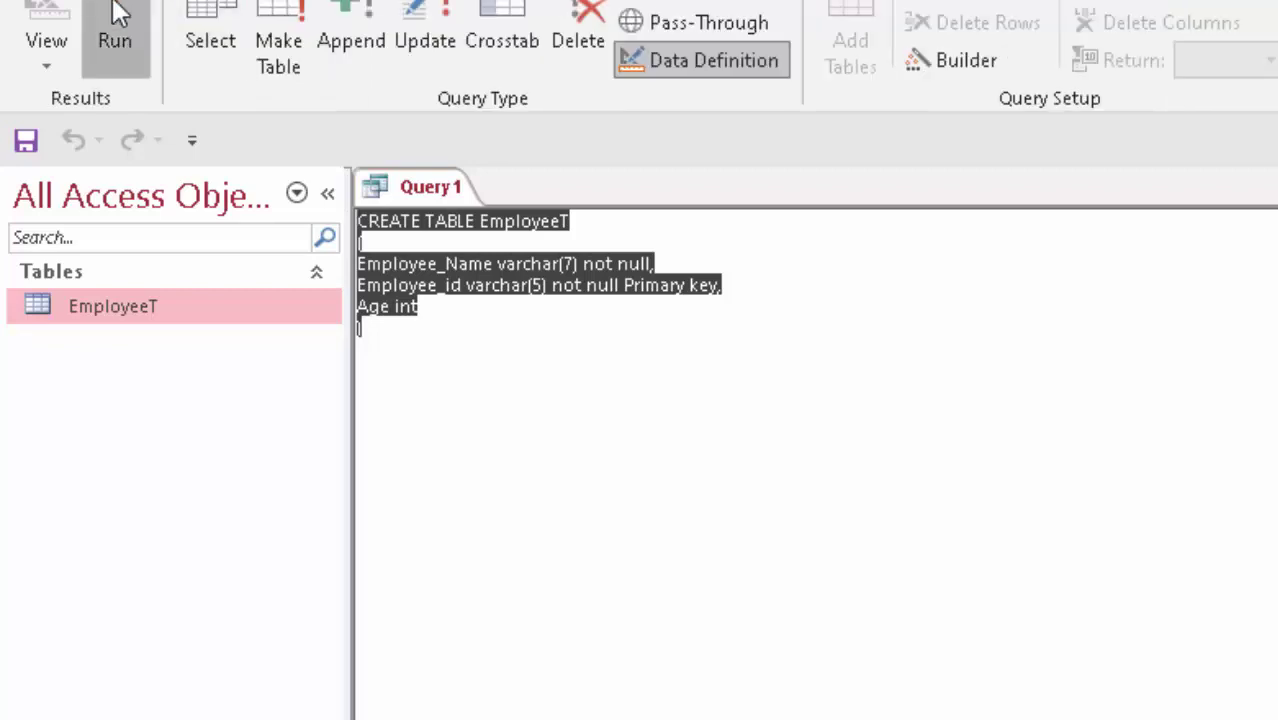
Delete the old EmployeeT table, rerun the query to recreate it, and open the new table
left_click(117, 20)
left_click(1059, 566)
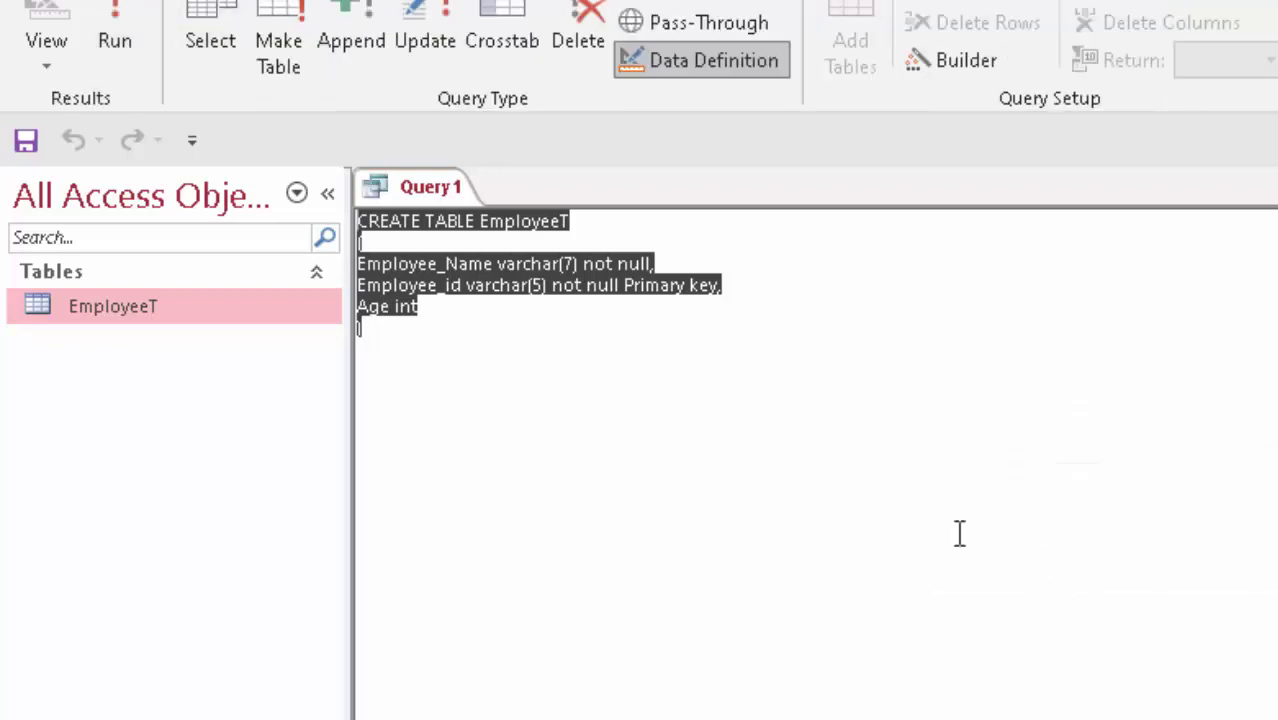
right_click(153, 301)
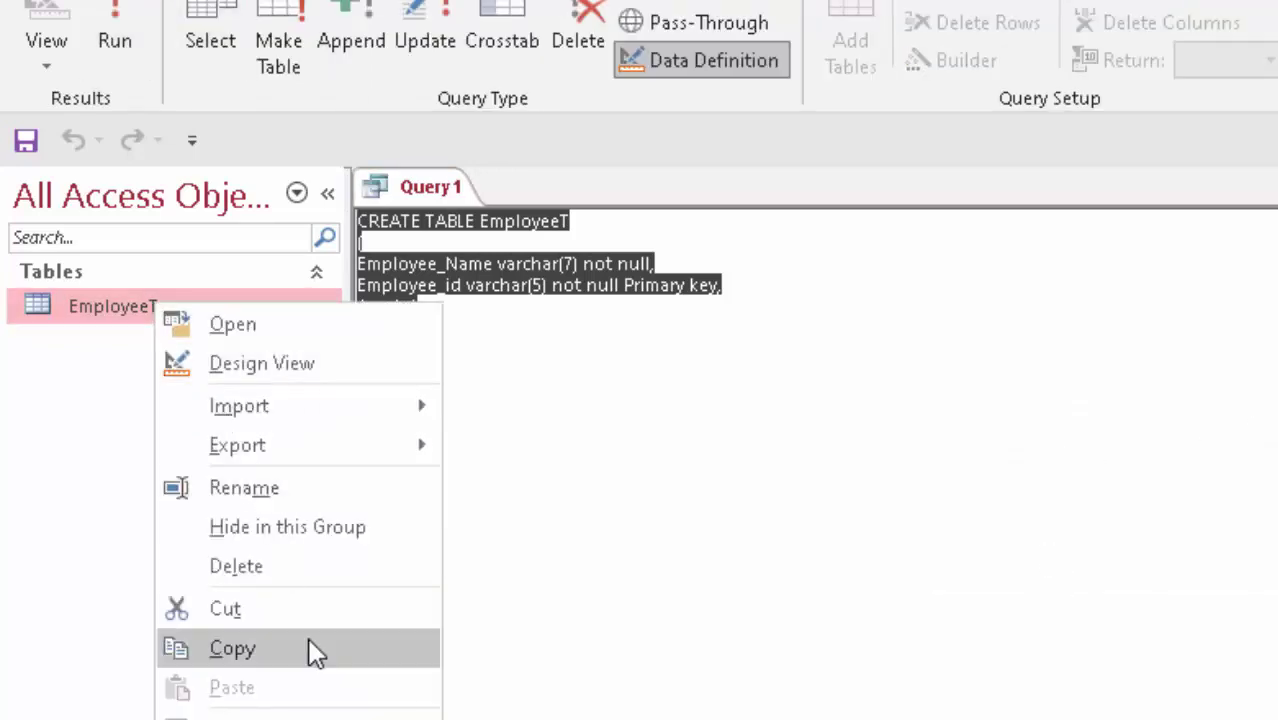
left_click(322, 570)
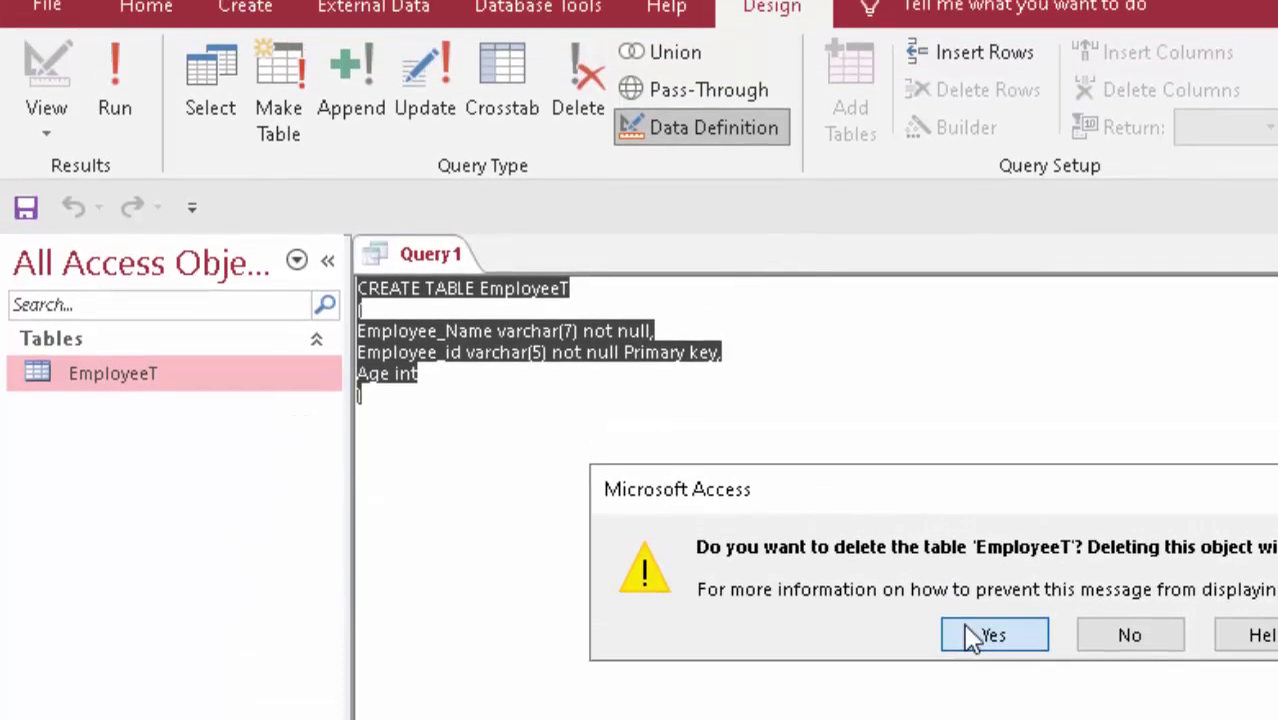
left_click(985, 568)
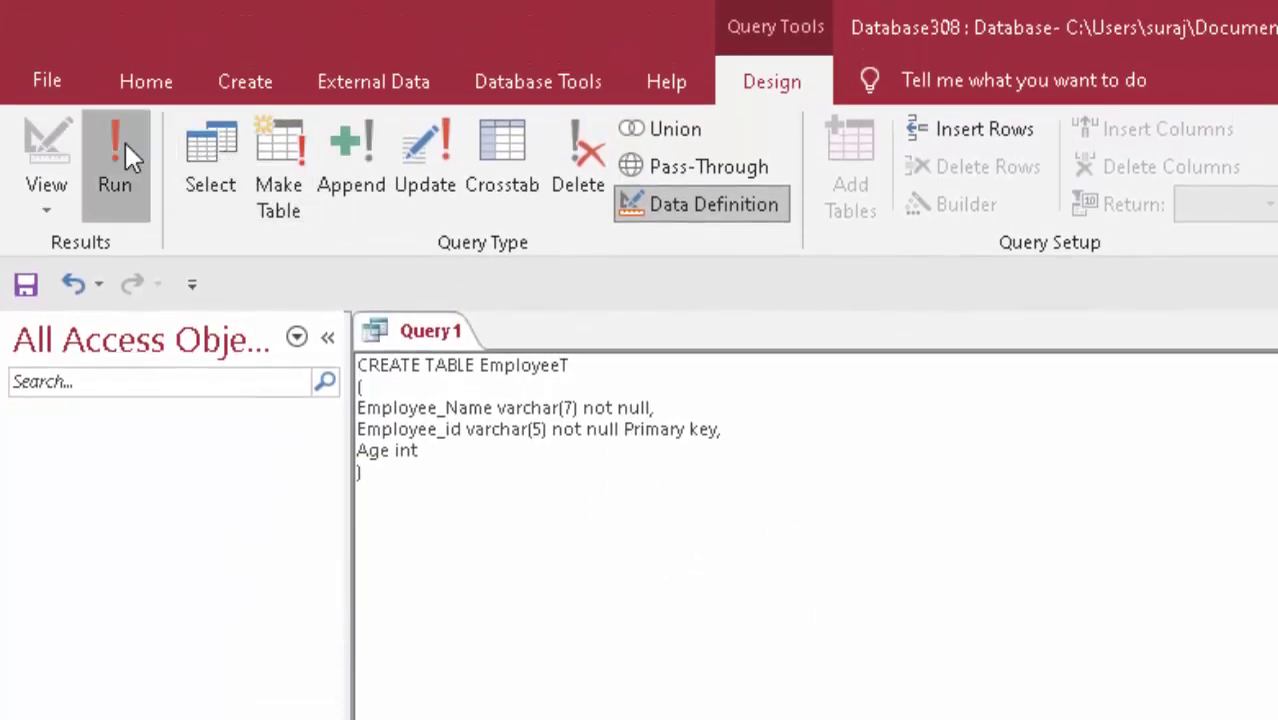
left_click(124, 142)
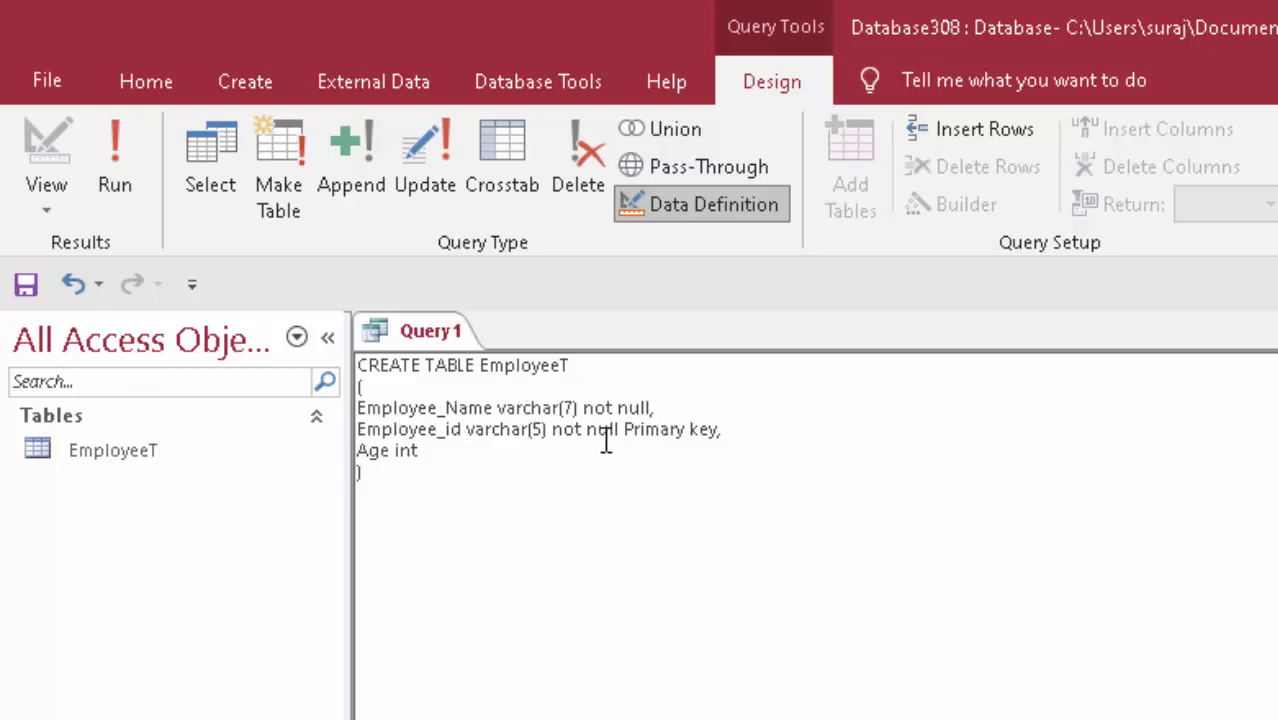
double_click(237, 466)
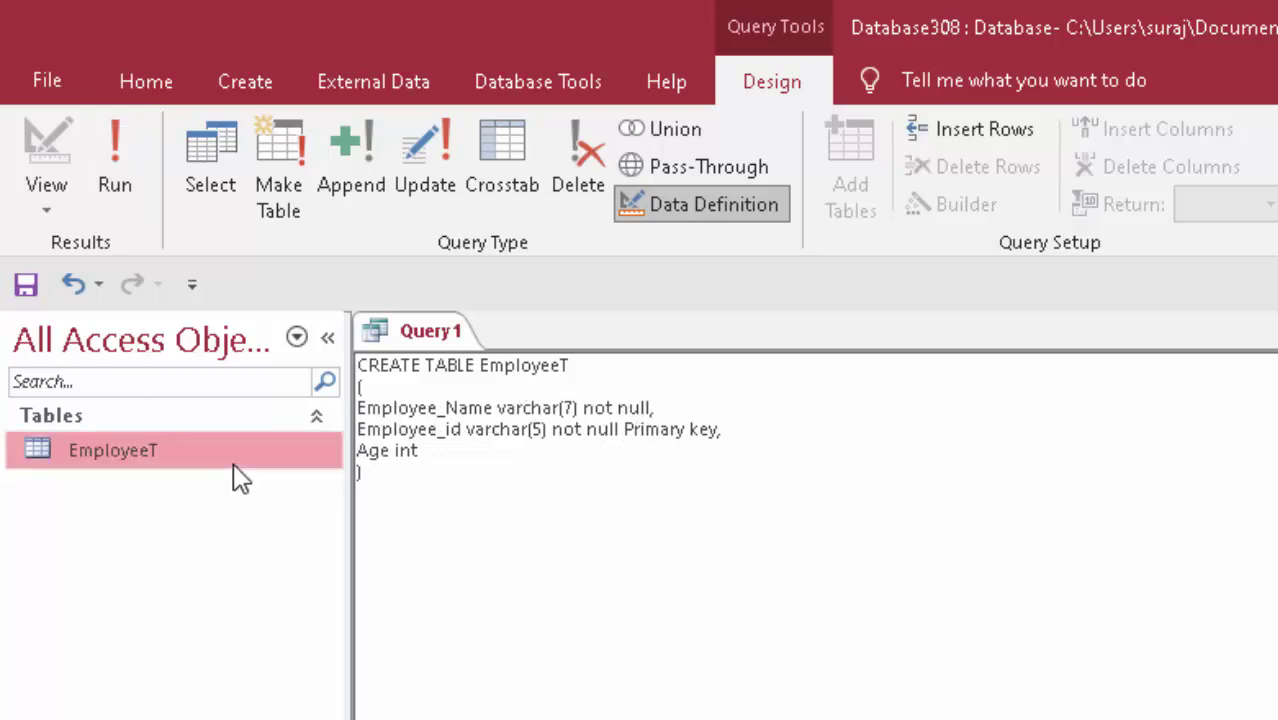
Enter a row with Employee_id fhfhh and age 45 but no name, and see the required-value warning
left_click_drag(535, 366, 613, 437)
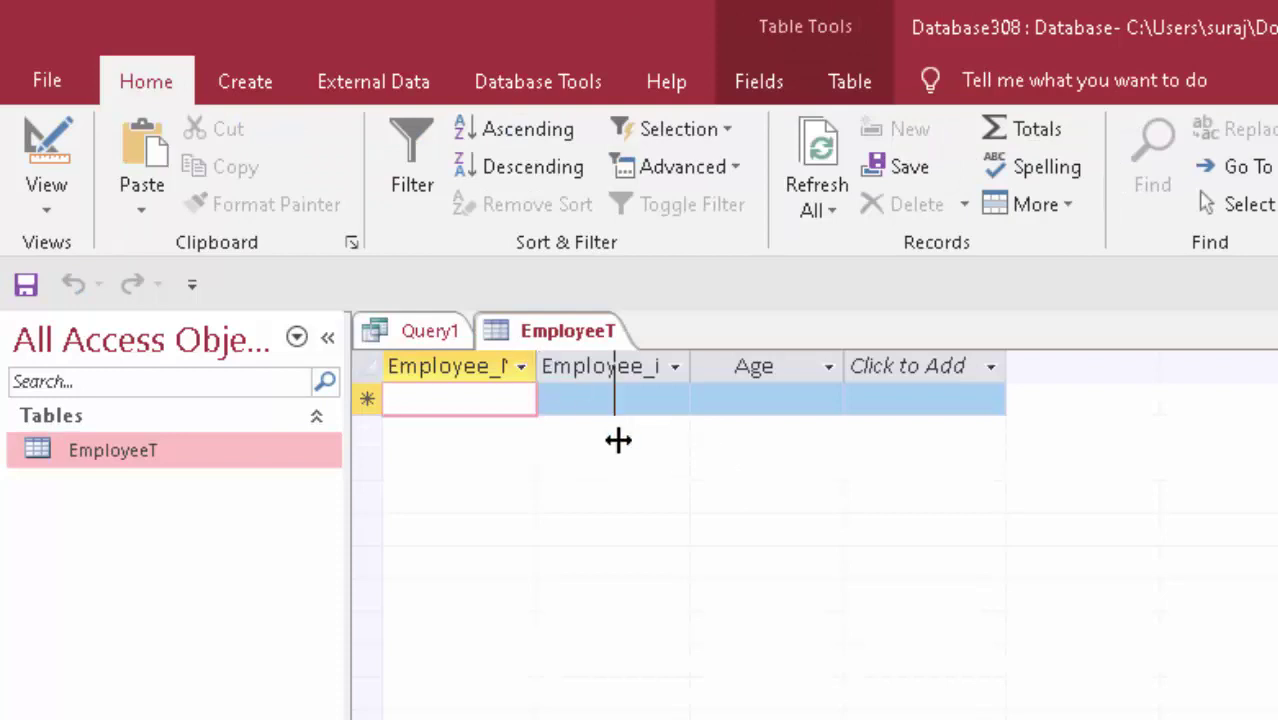
left_click(645, 404)
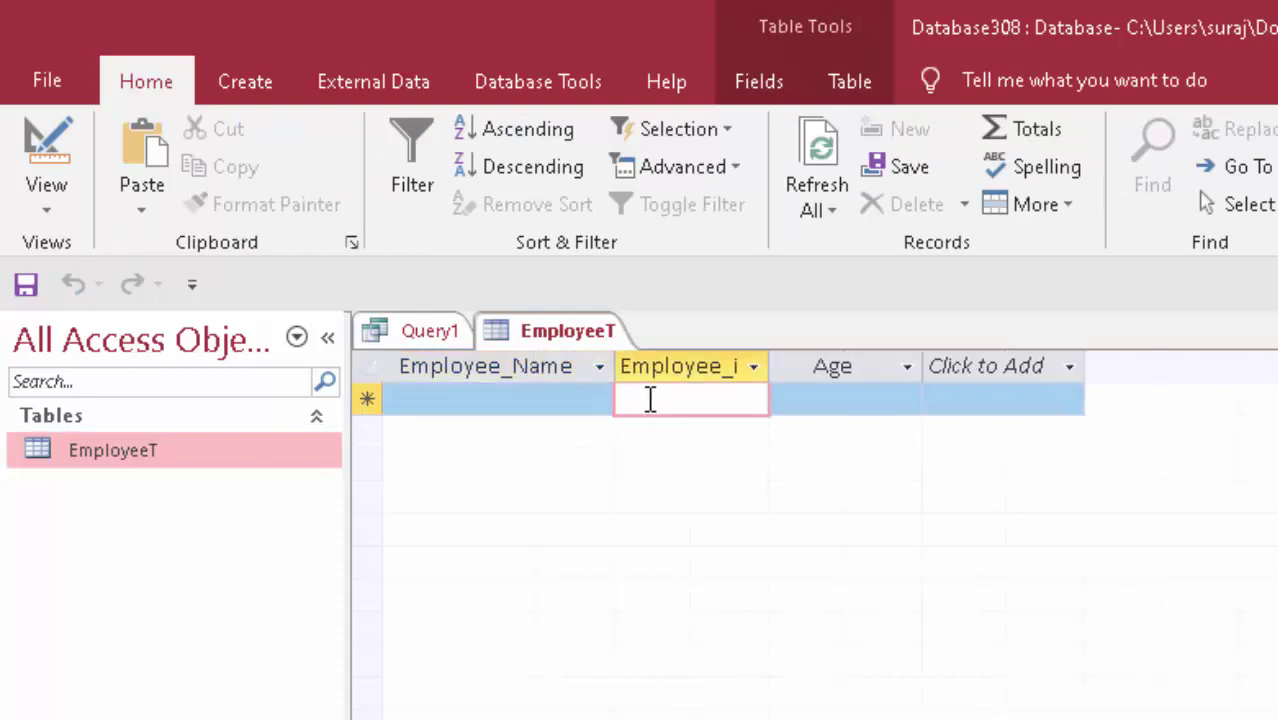
type("fhfhh")
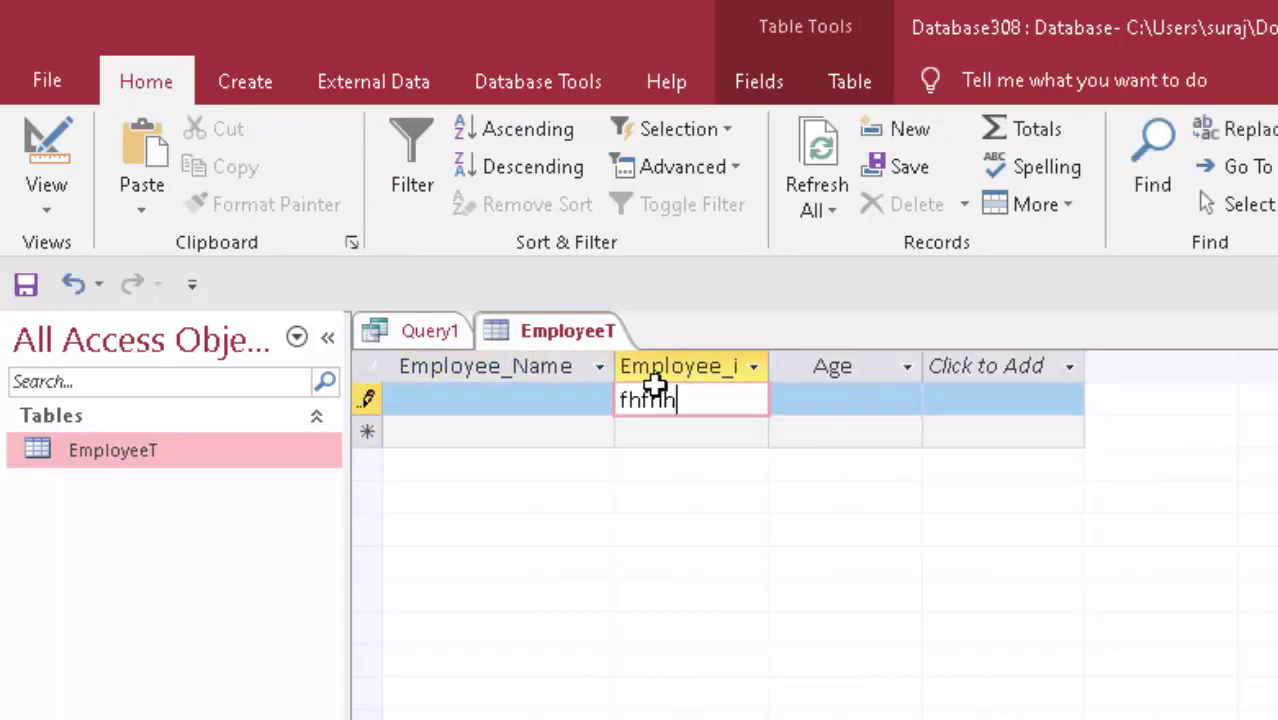
key("Tab")
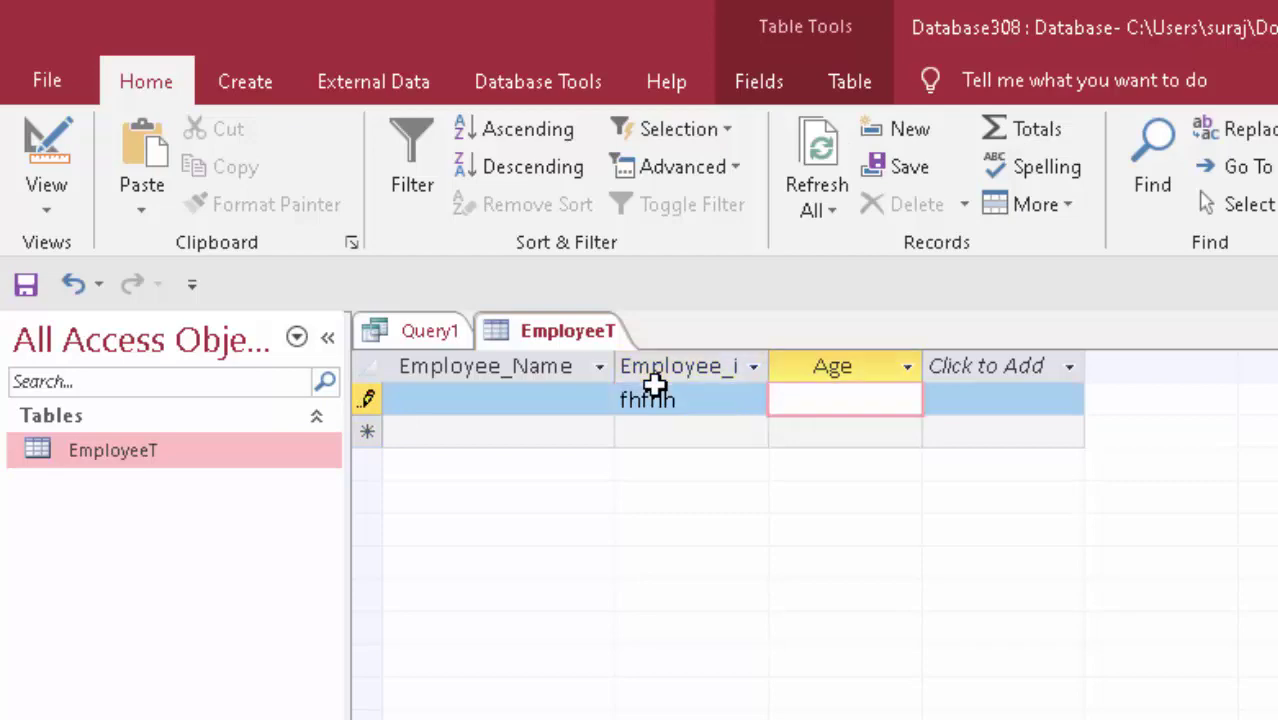
type("45")
key("Tab")
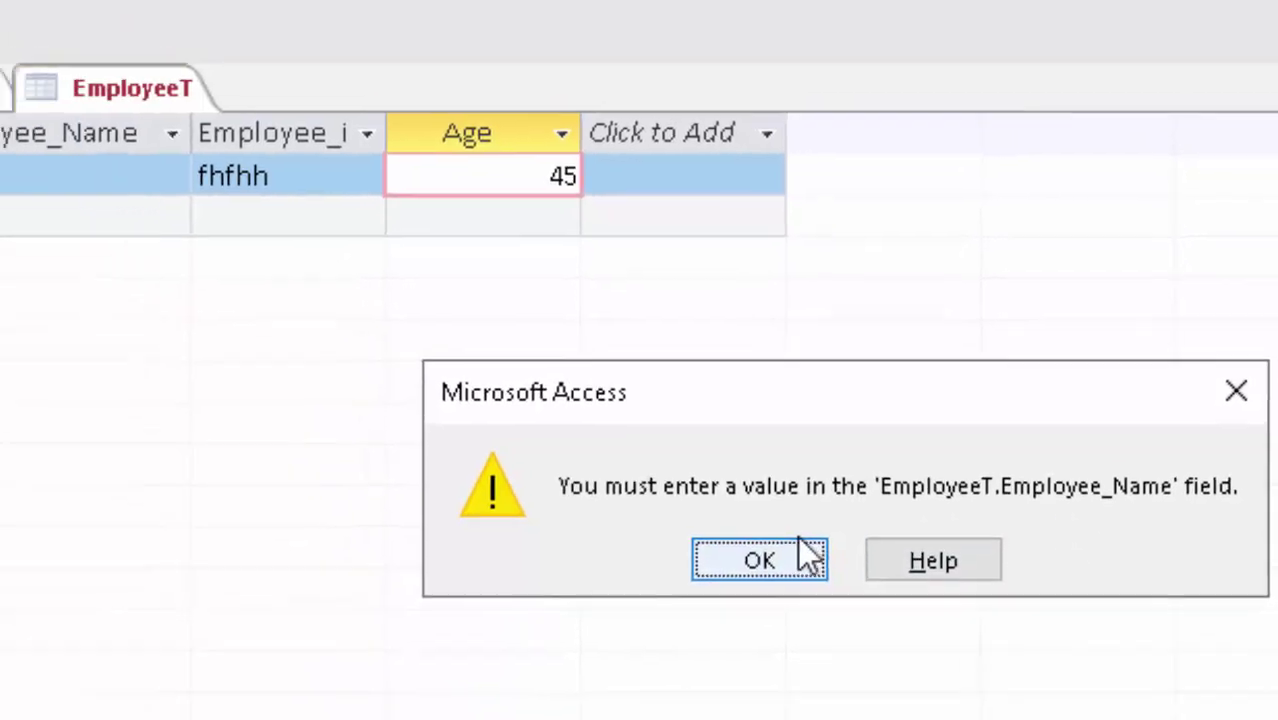
left_click(675, 487)
left_click(420, 377)
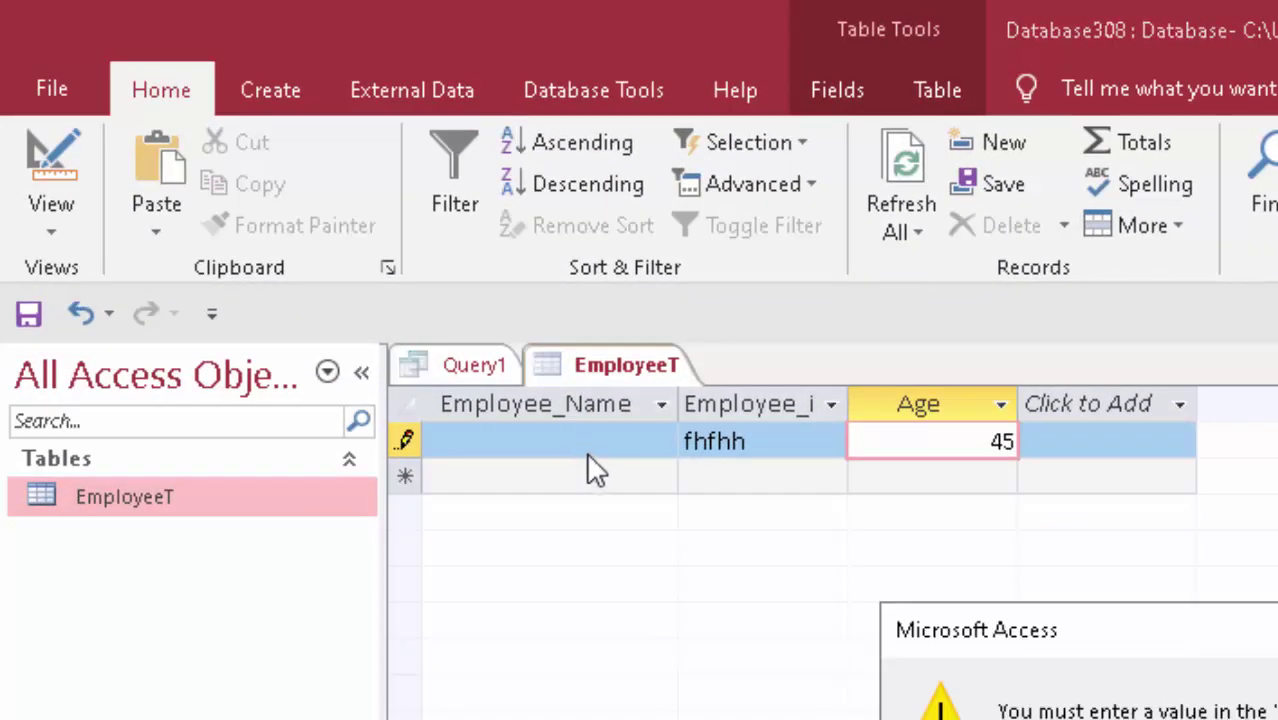
key("Return")
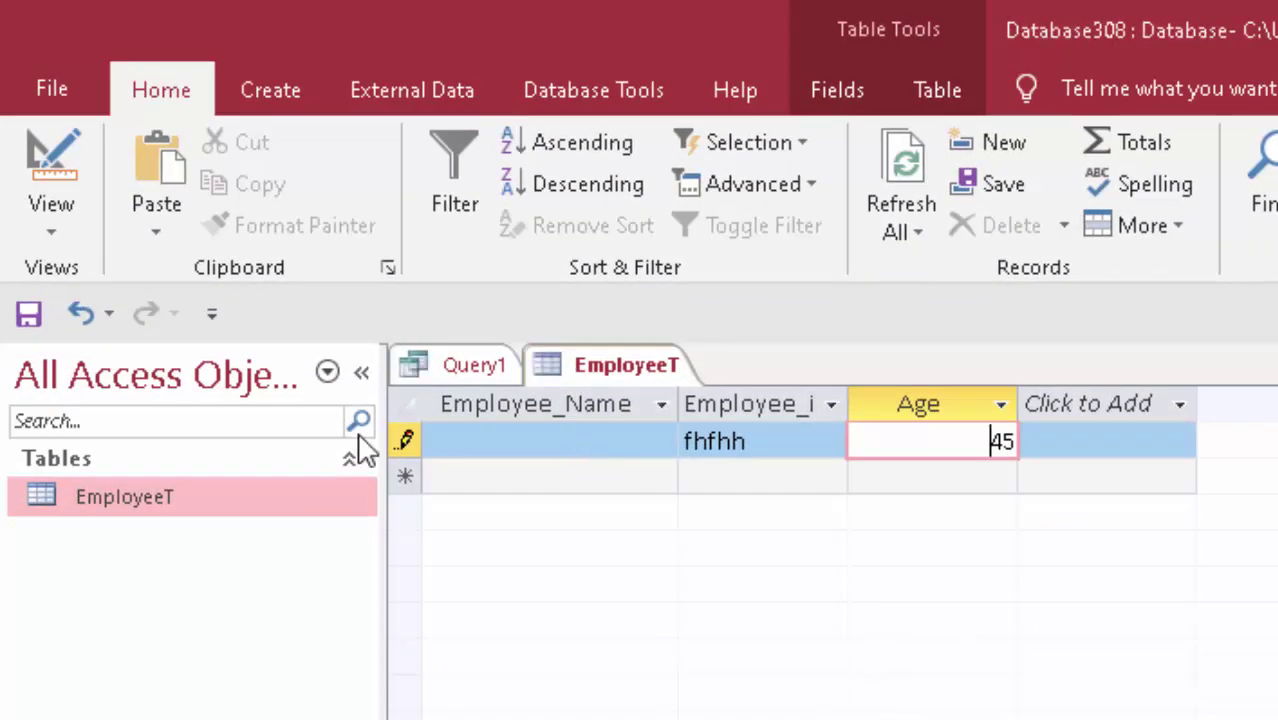
left_click(528, 438)
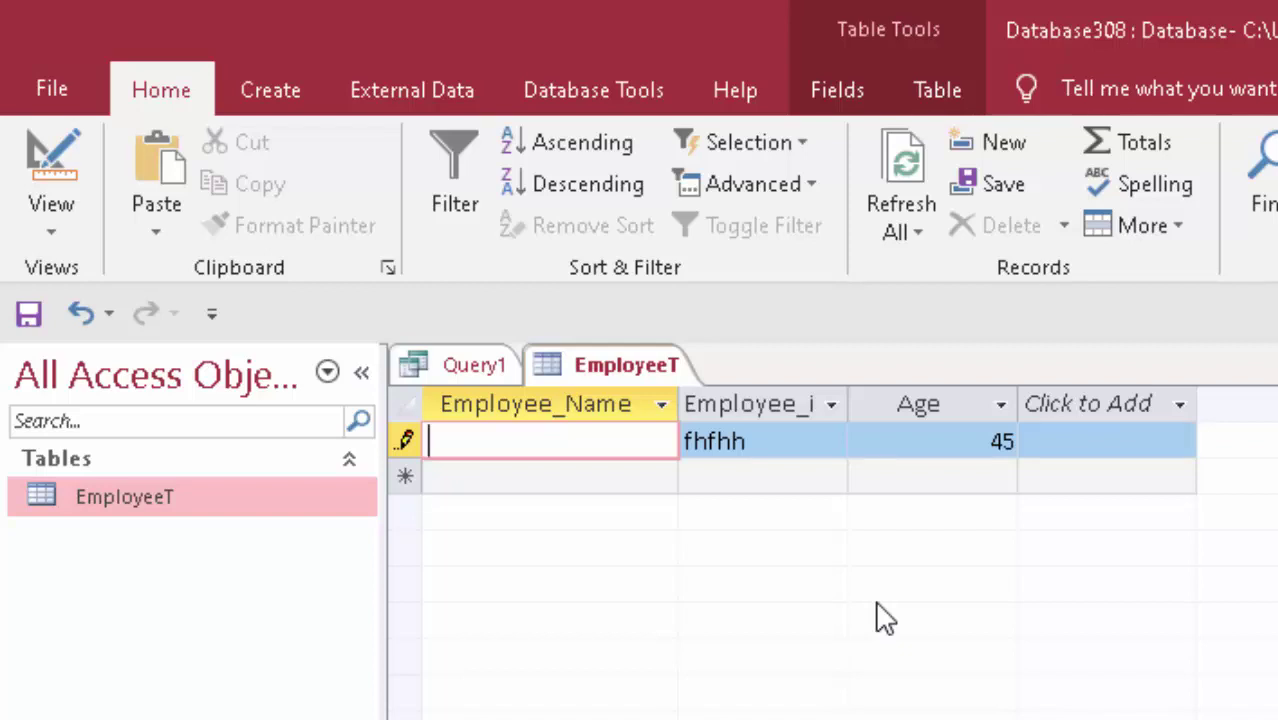
Complete the record with an employee name and ID R01, and autofit the Employee_id column
type("Ram")
key("Tab")
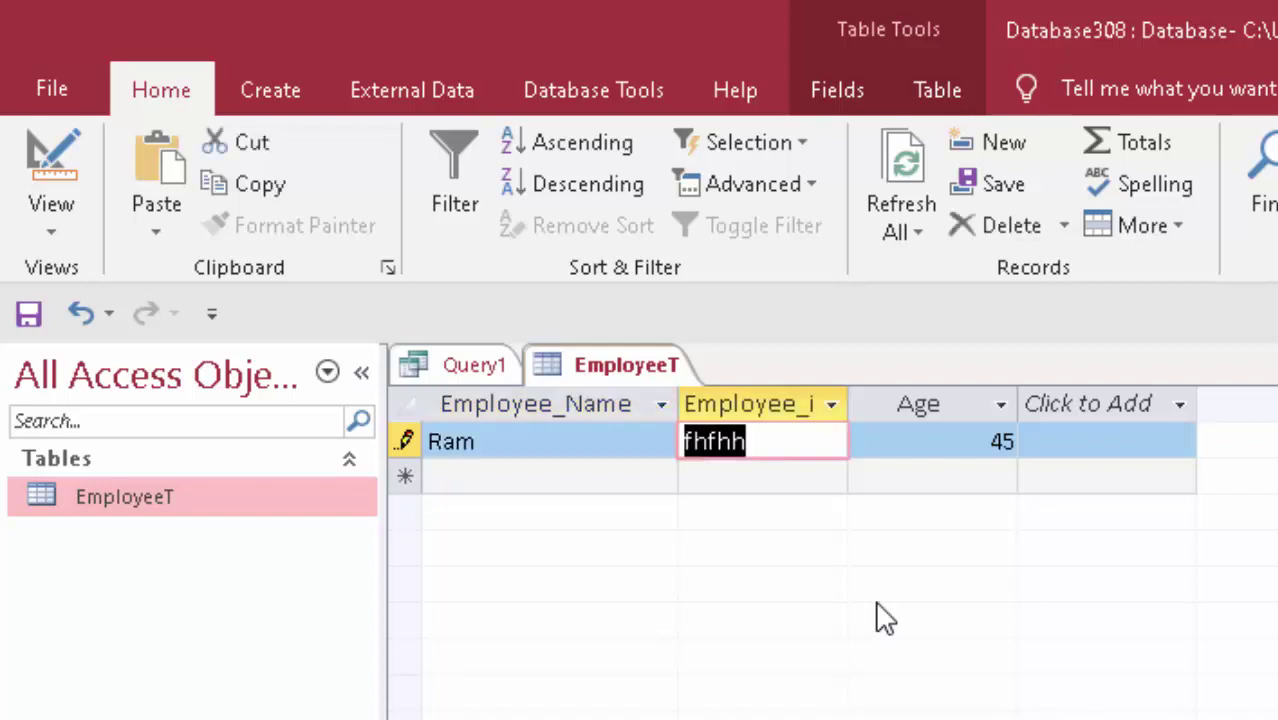
key("BackSpace")
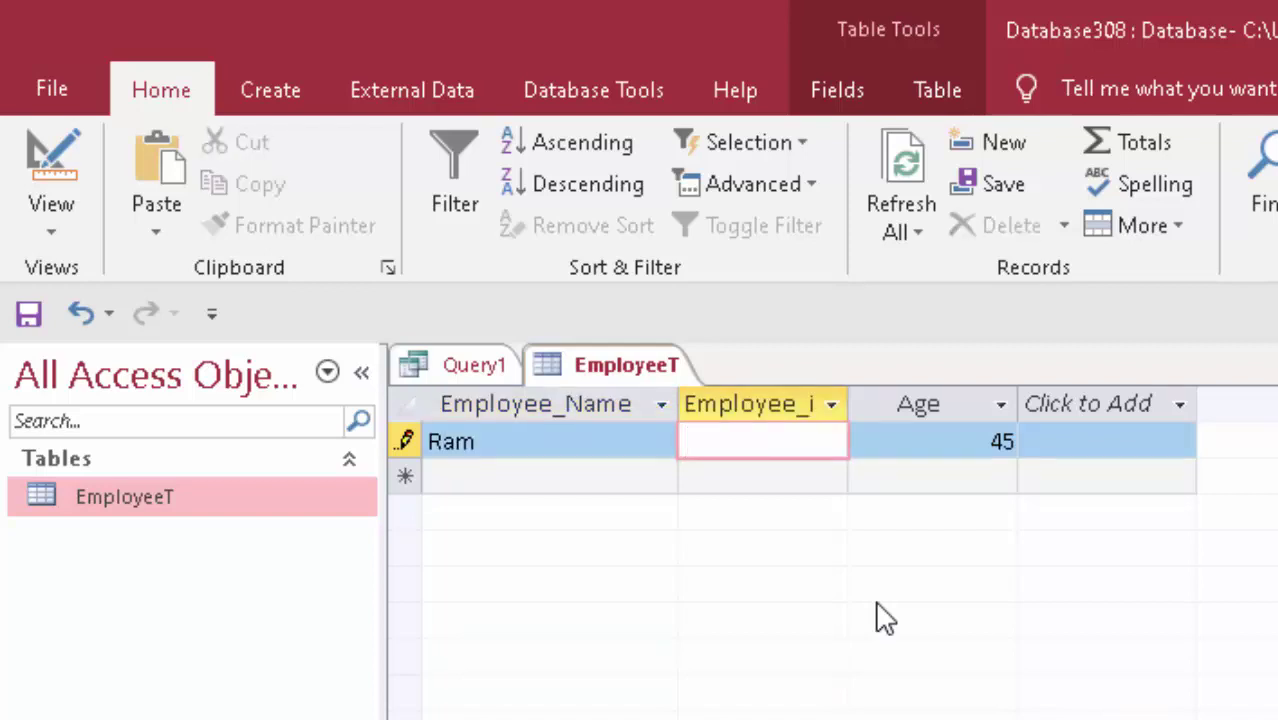
type("R01")
key("Tab")
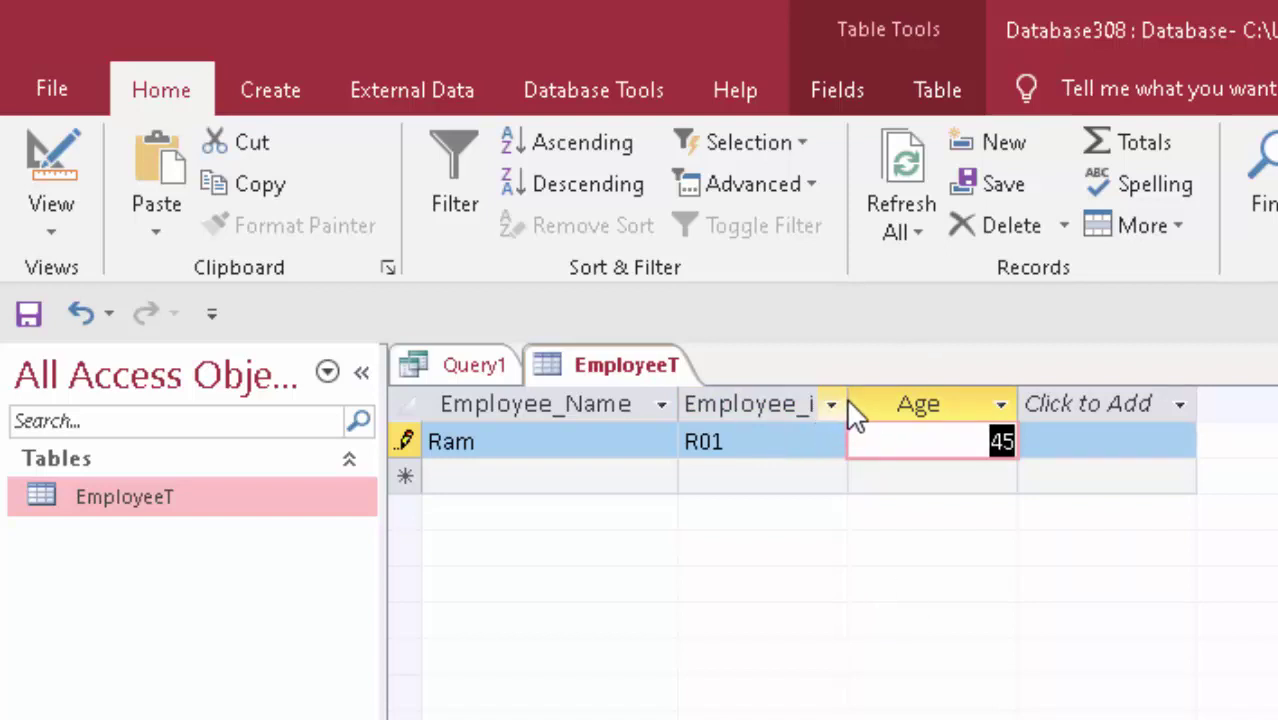
left_click_drag(847, 403, 859, 403)
double_click(858, 403)
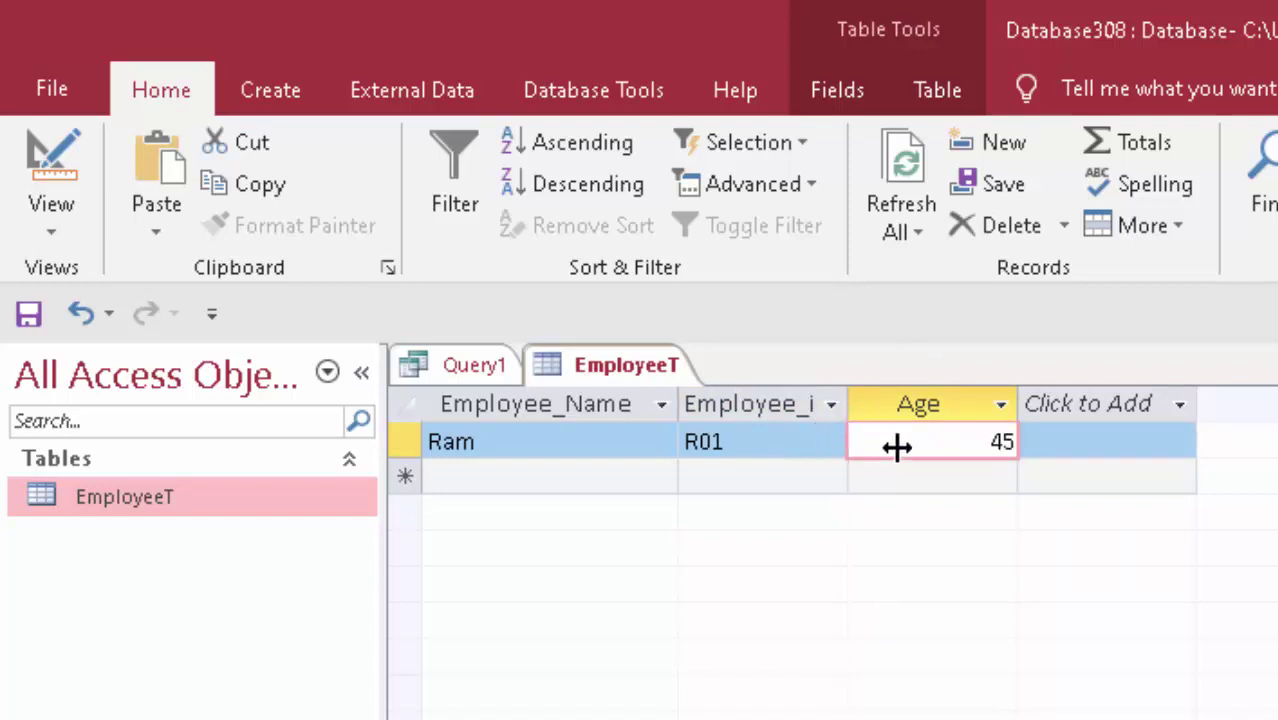
left_click(998, 449)
Enter a new named record aged 23 with no Employee_id and confirm it is rejected
left_click(578, 477)
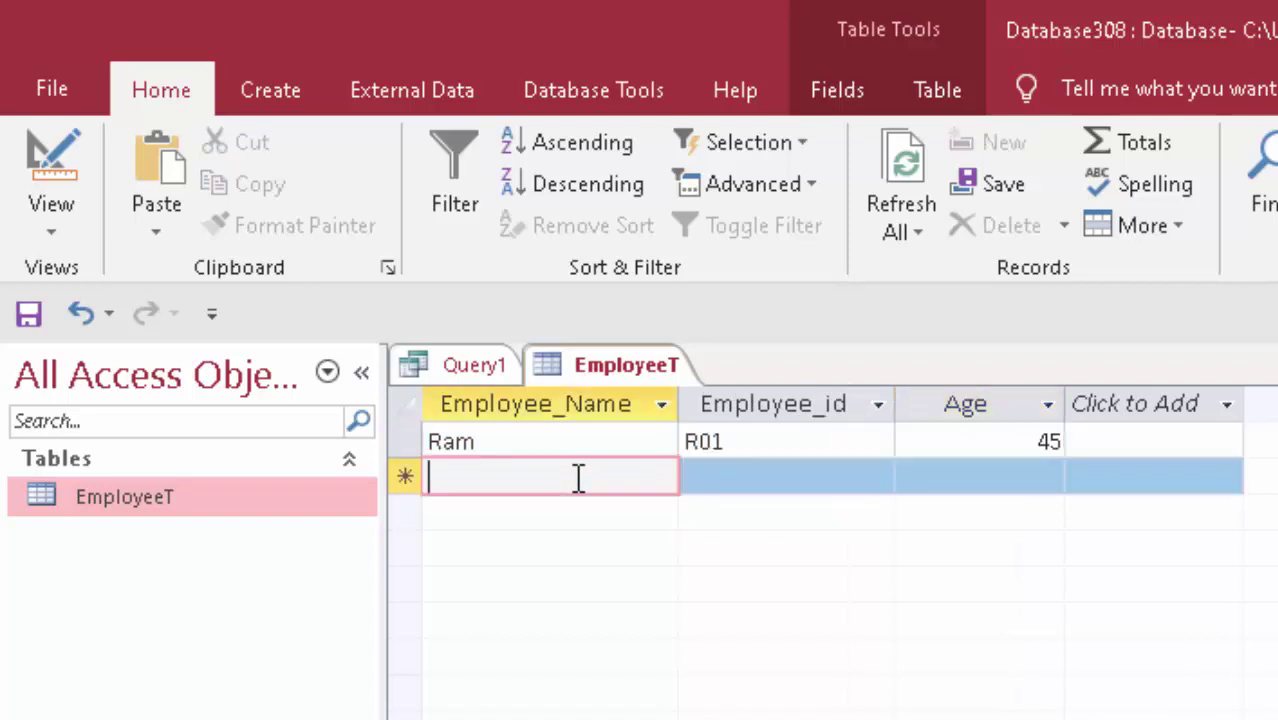
type("Sh")
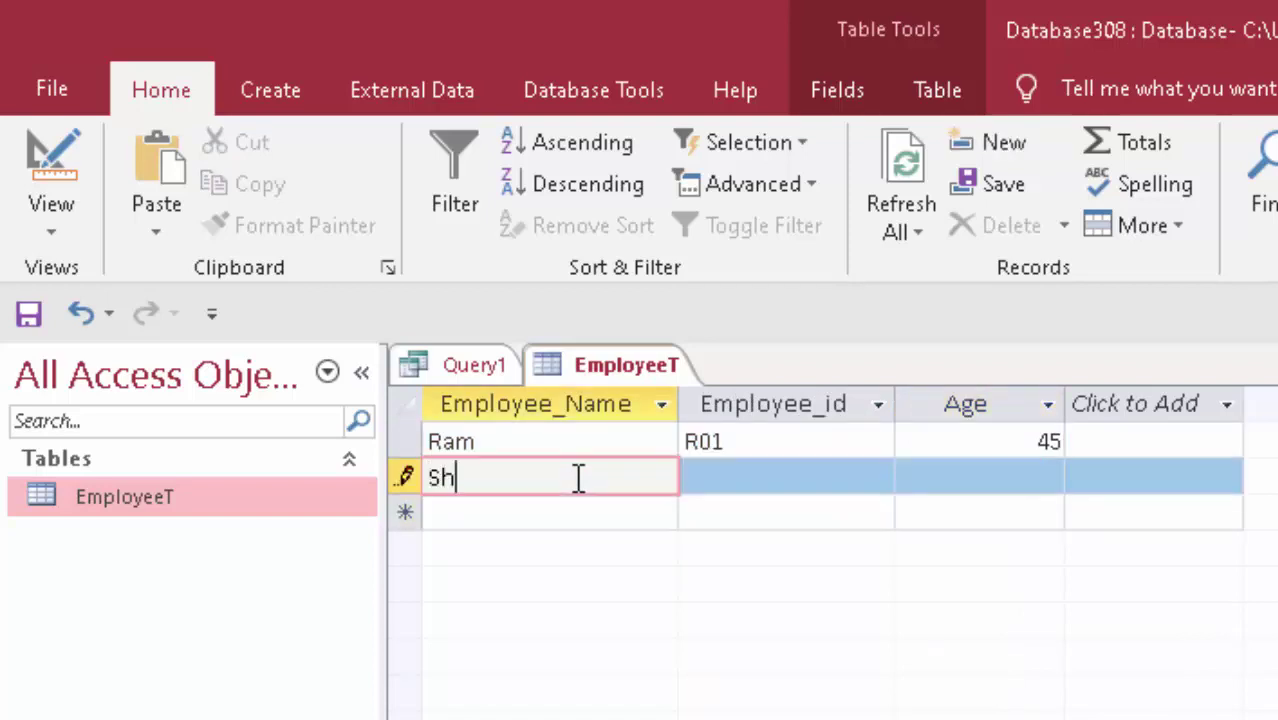
type("yam")
key("Tab")
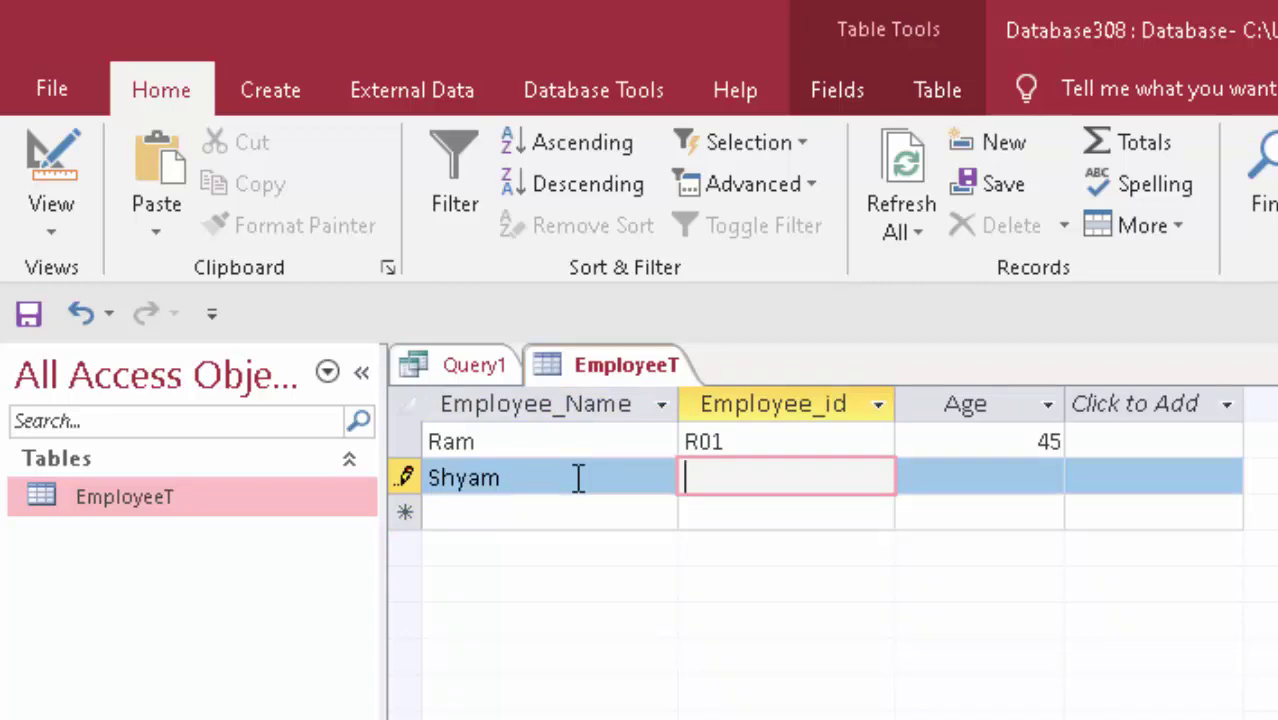
key("Tab")
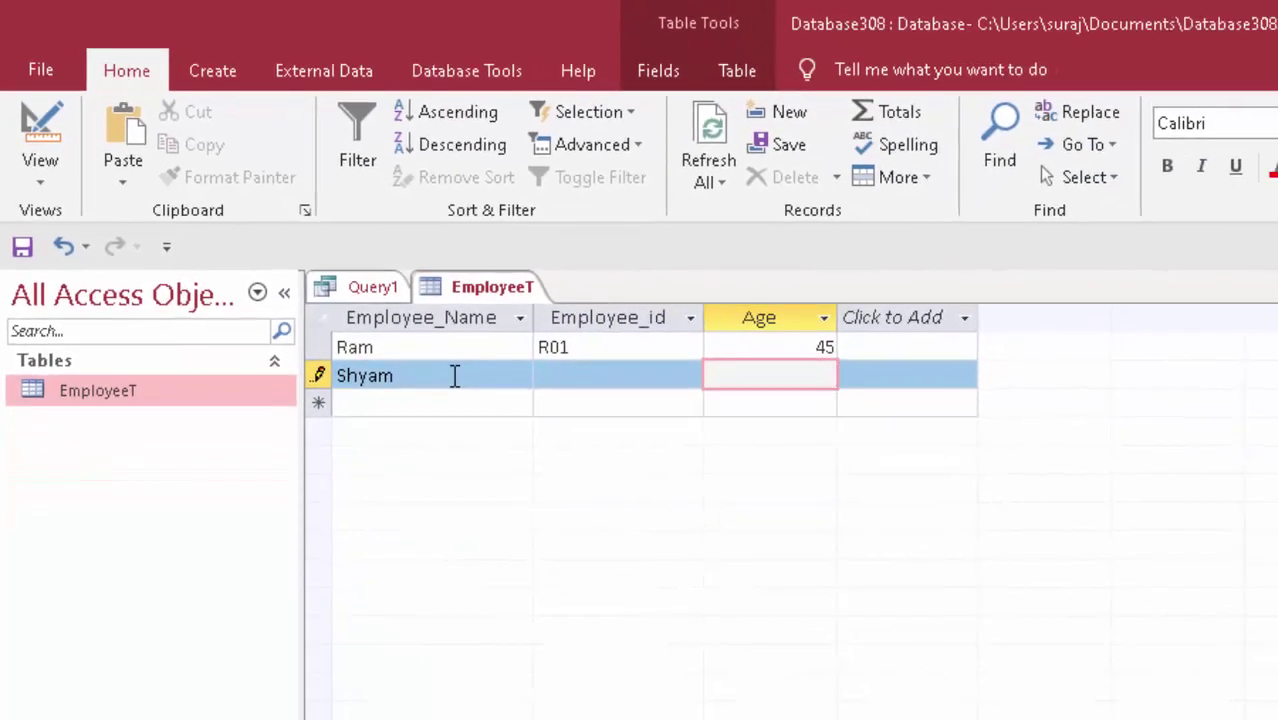
type("23")
key("Return")
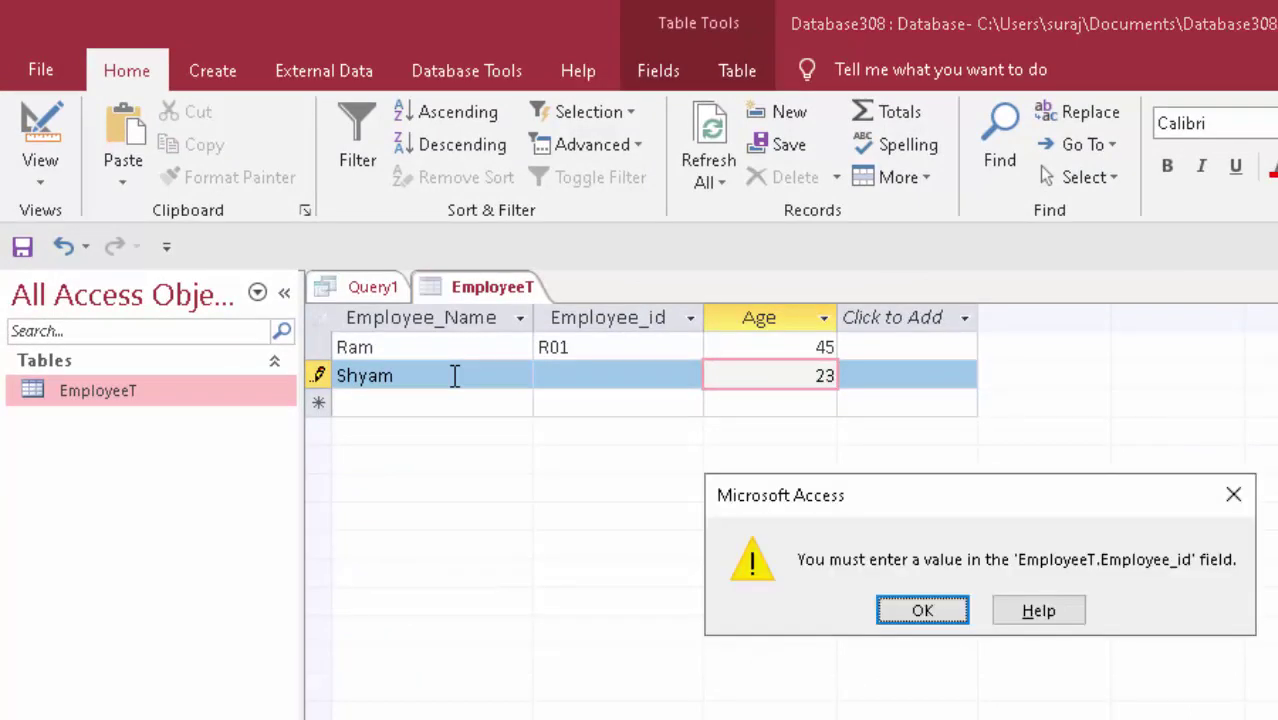
left_click(920, 612)
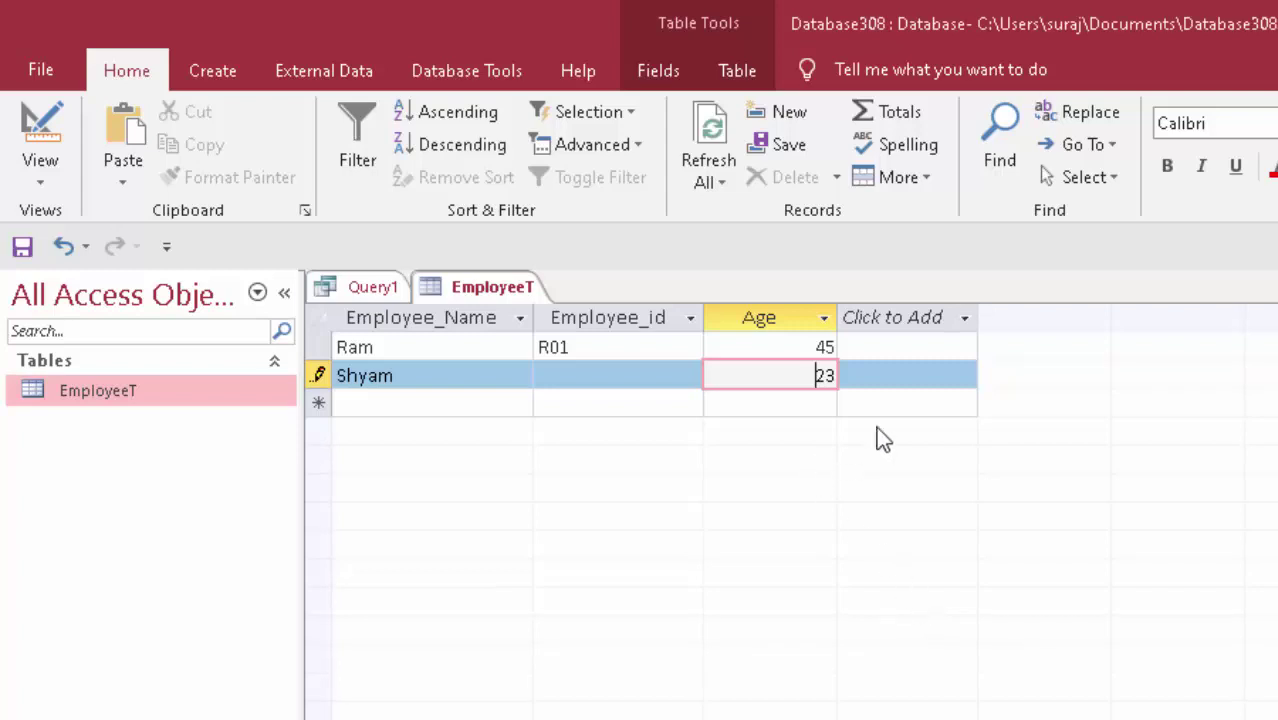
left_click(818, 416)
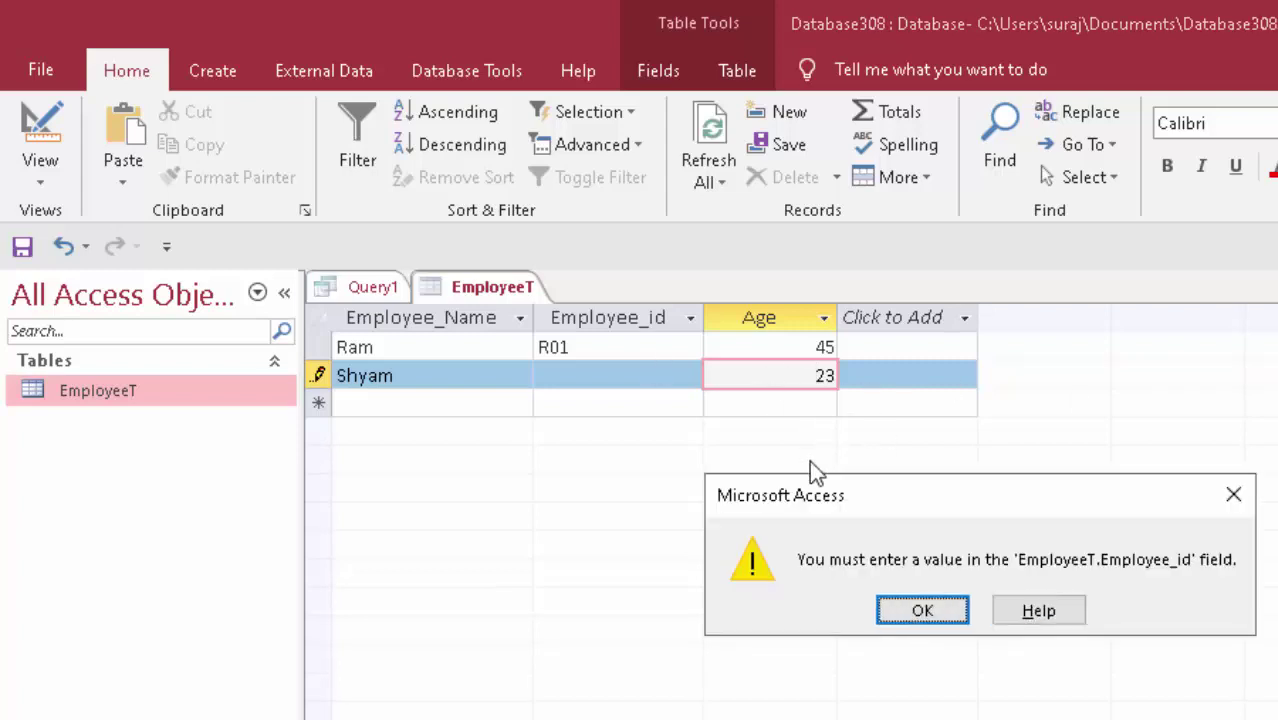
left_click(911, 610)
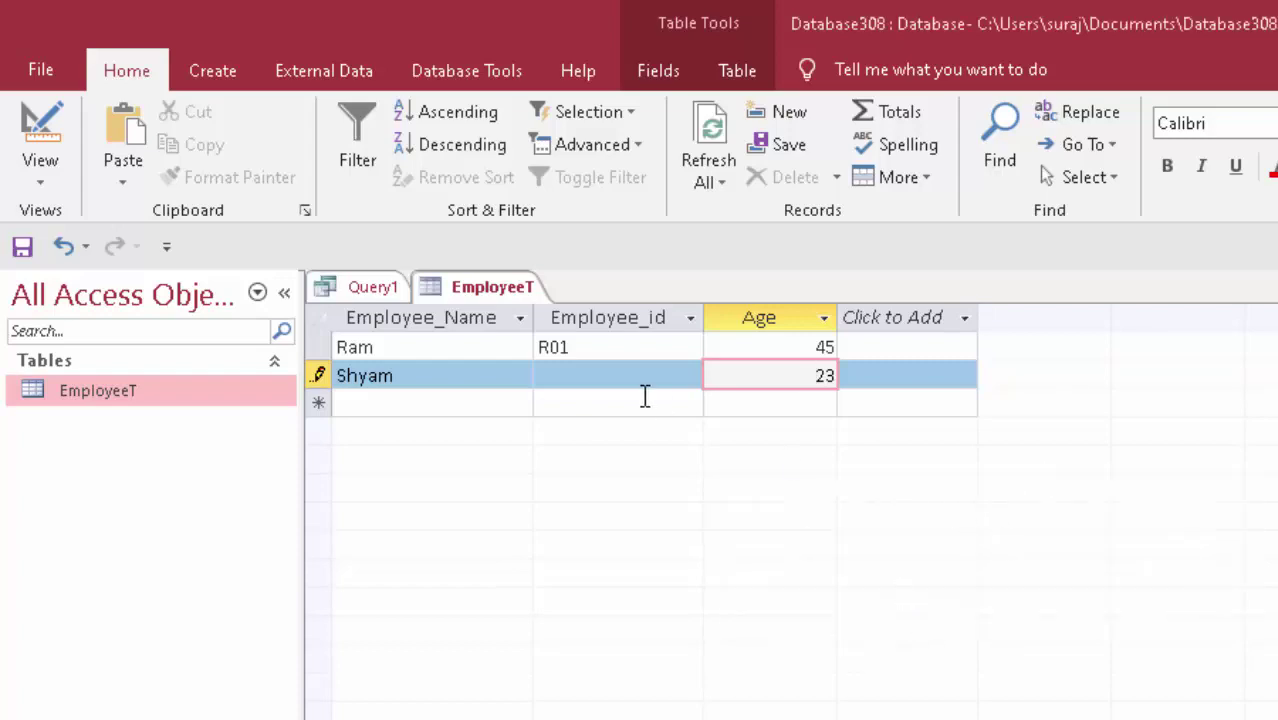
left_click(584, 380)
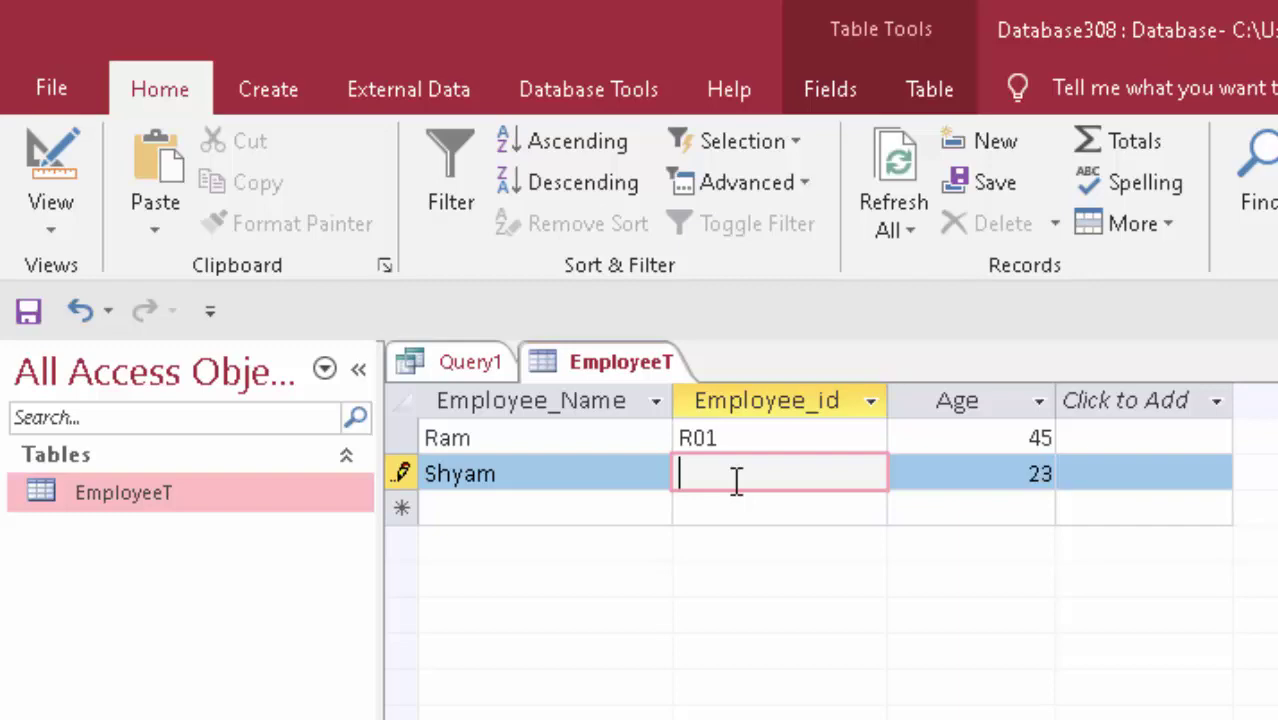
Confirm the missing Employee_id error, then give Shyam's record the Employee_id S01
left_click(568, 508)
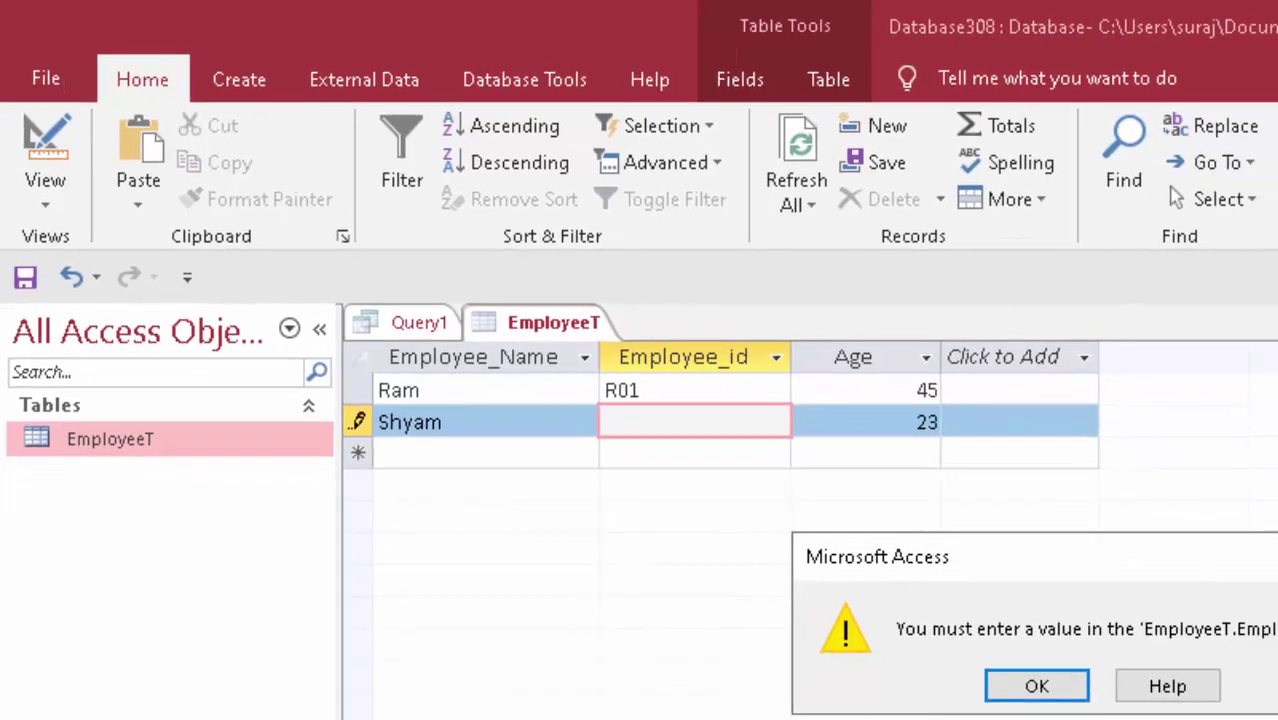
left_click(1065, 694)
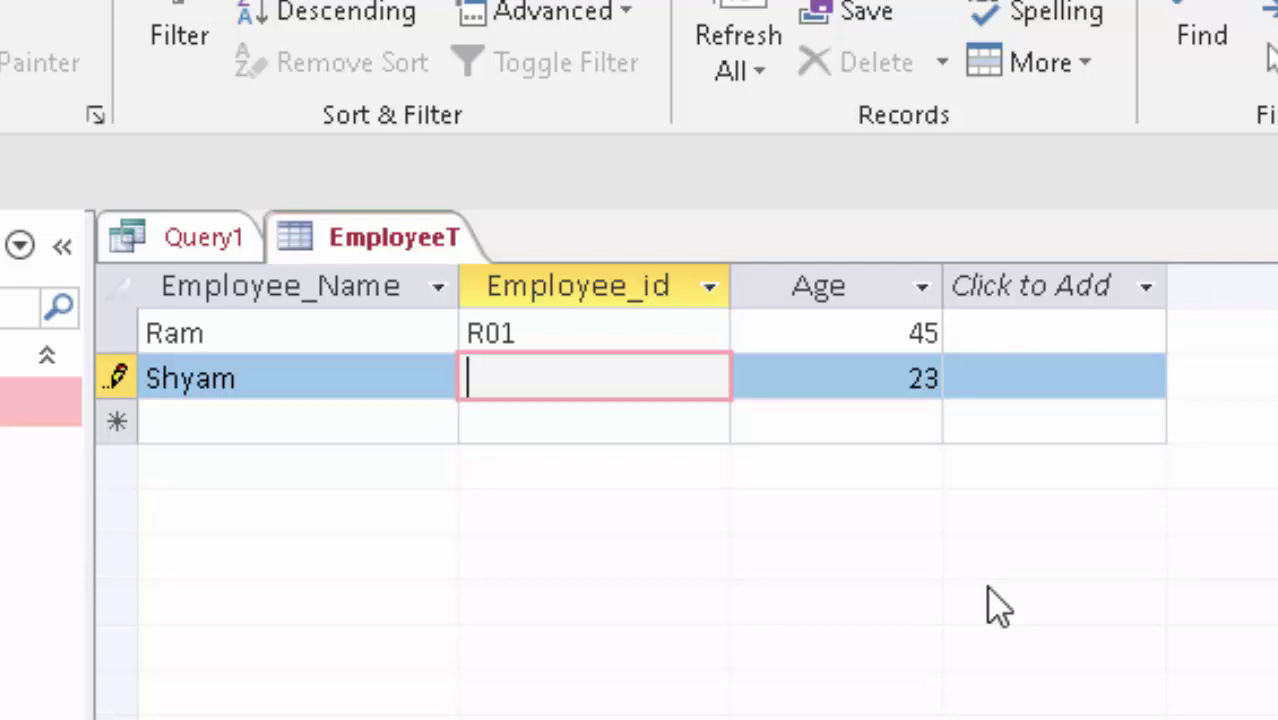
type("S0")
type("1")
key("Tab")
key("Tab")
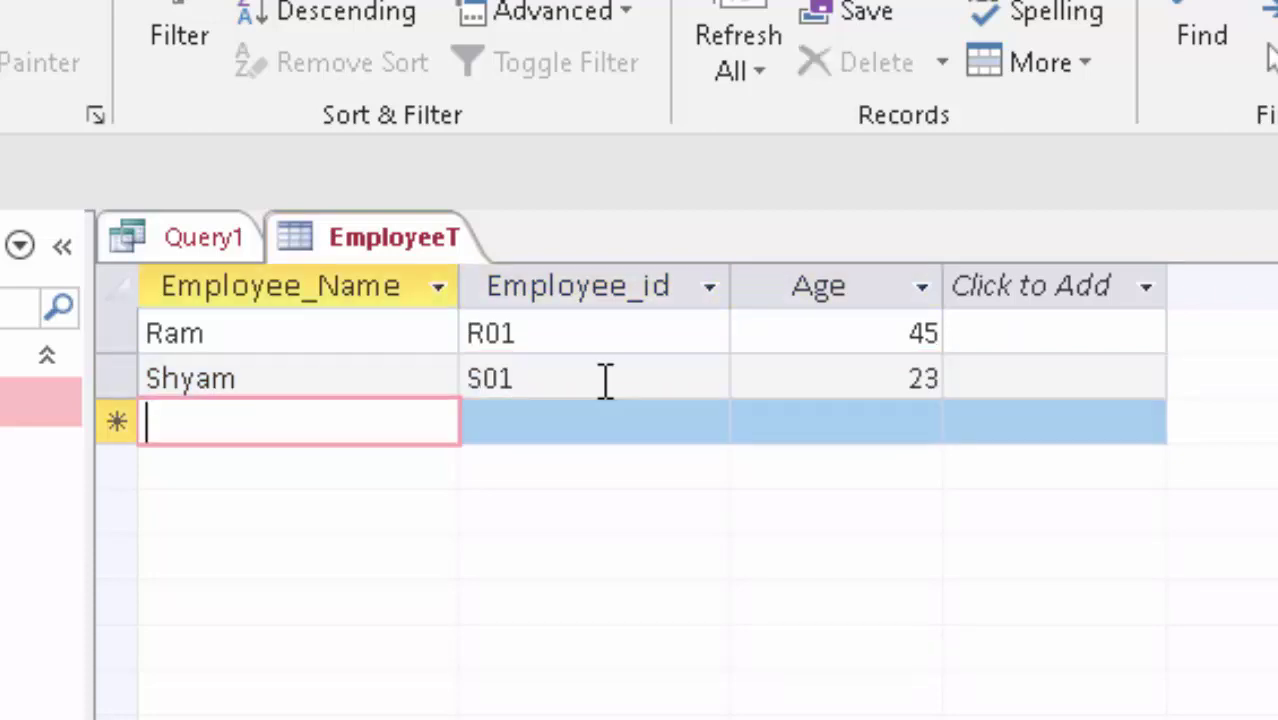
Enter a new row for Ram, aged 34, reusing Employee_id S01 to trigger the duplicate-key error
type("Ram")
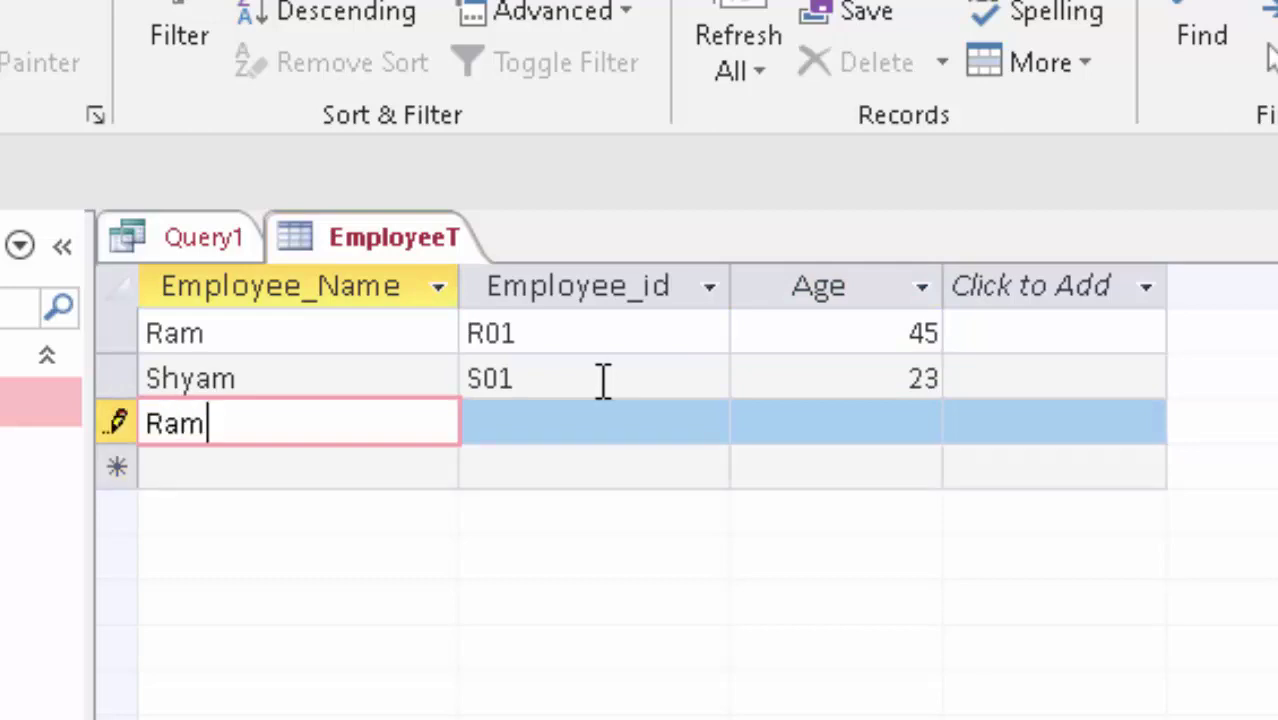
key("Tab")
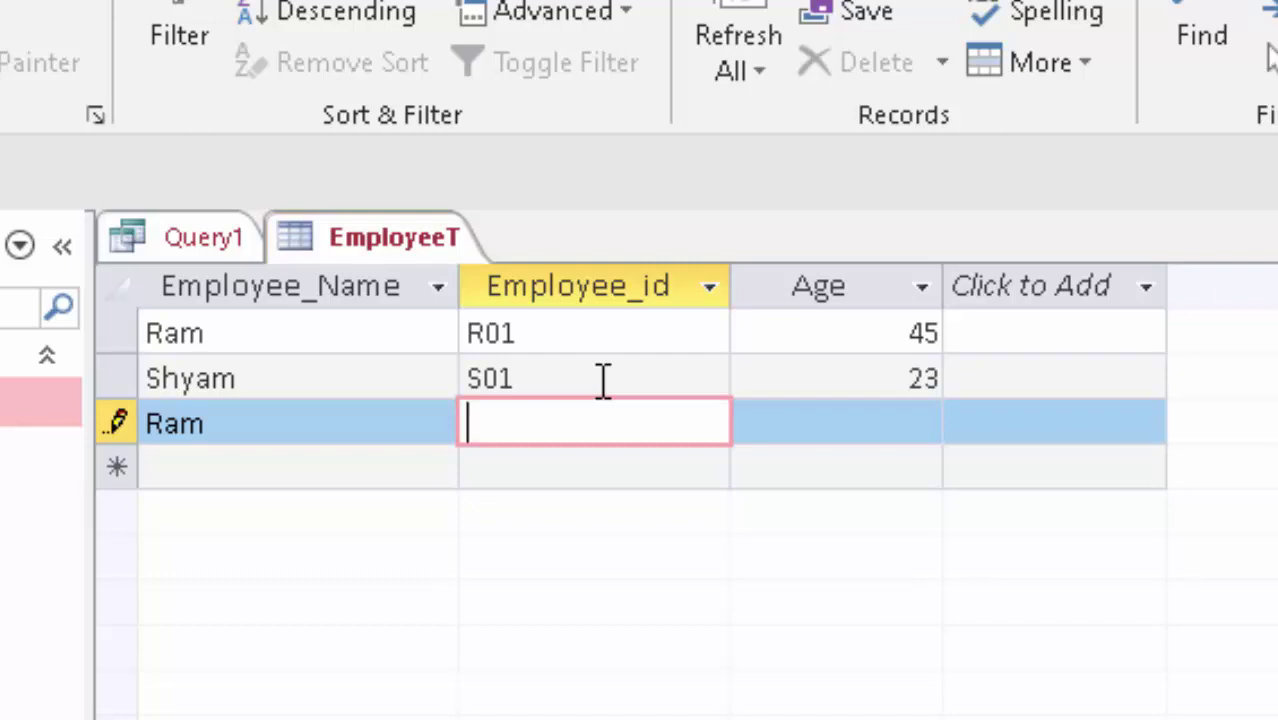
type("S01")
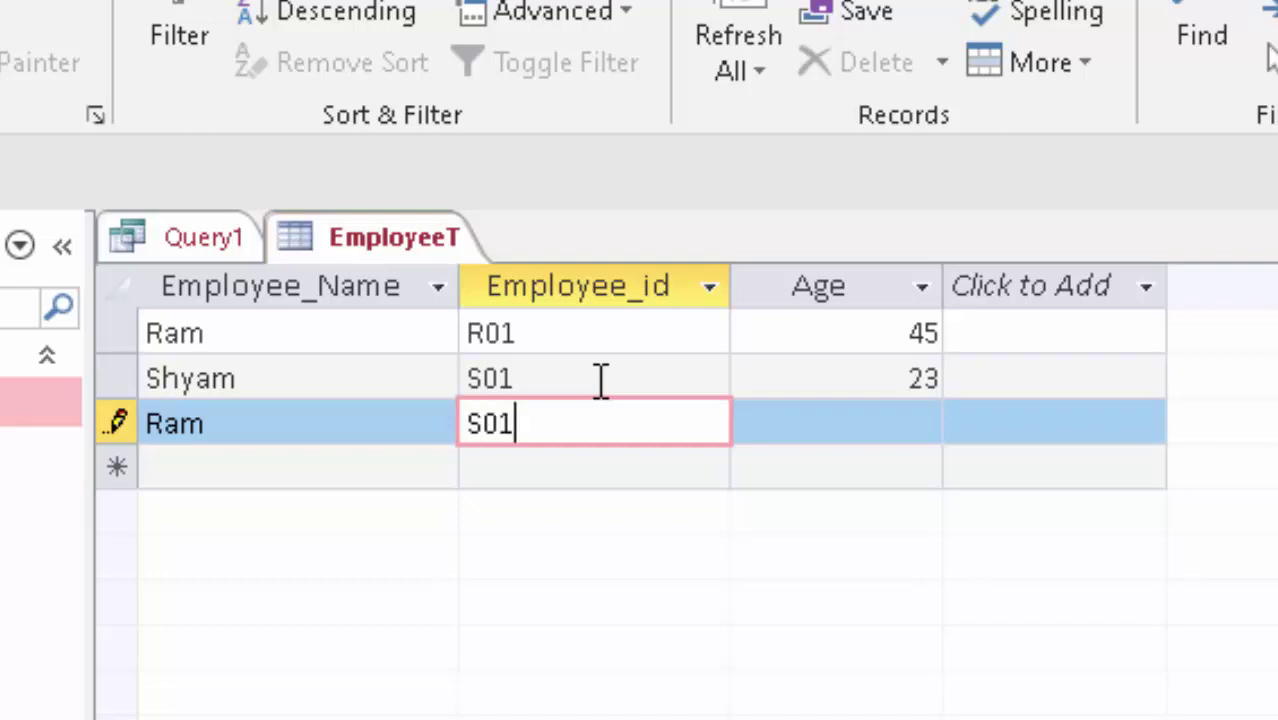
key("Tab")
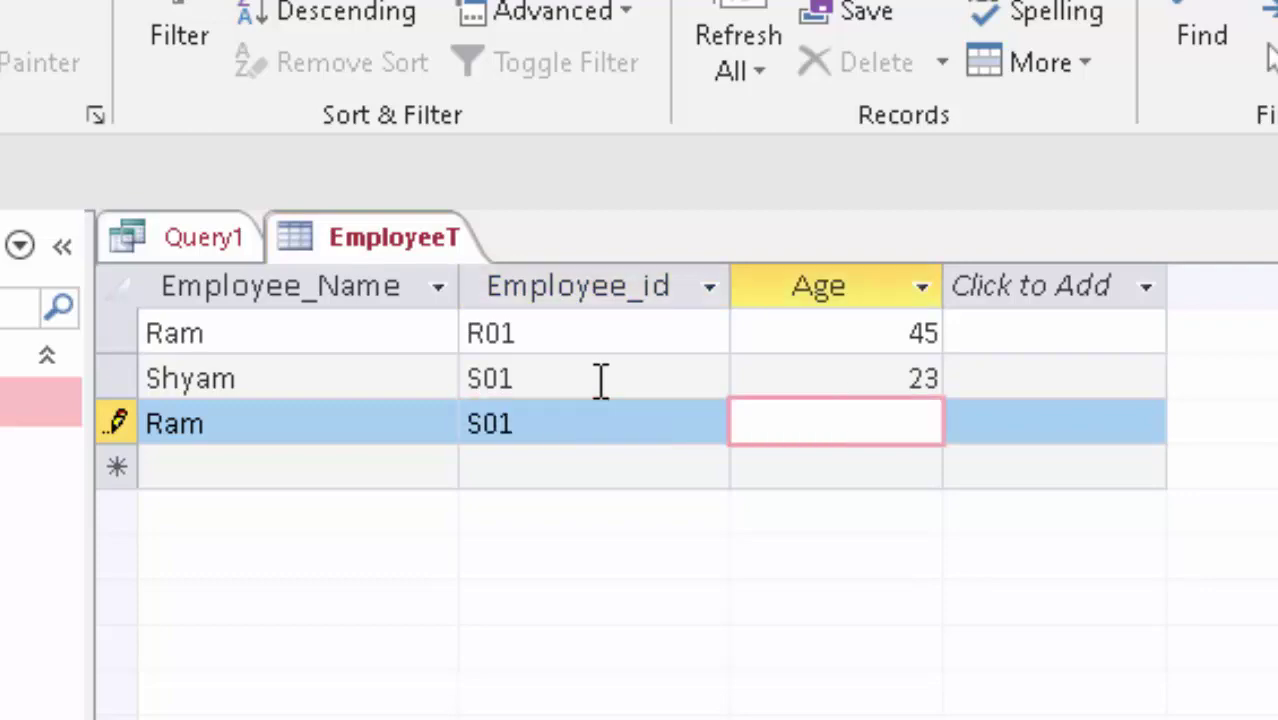
type("34")
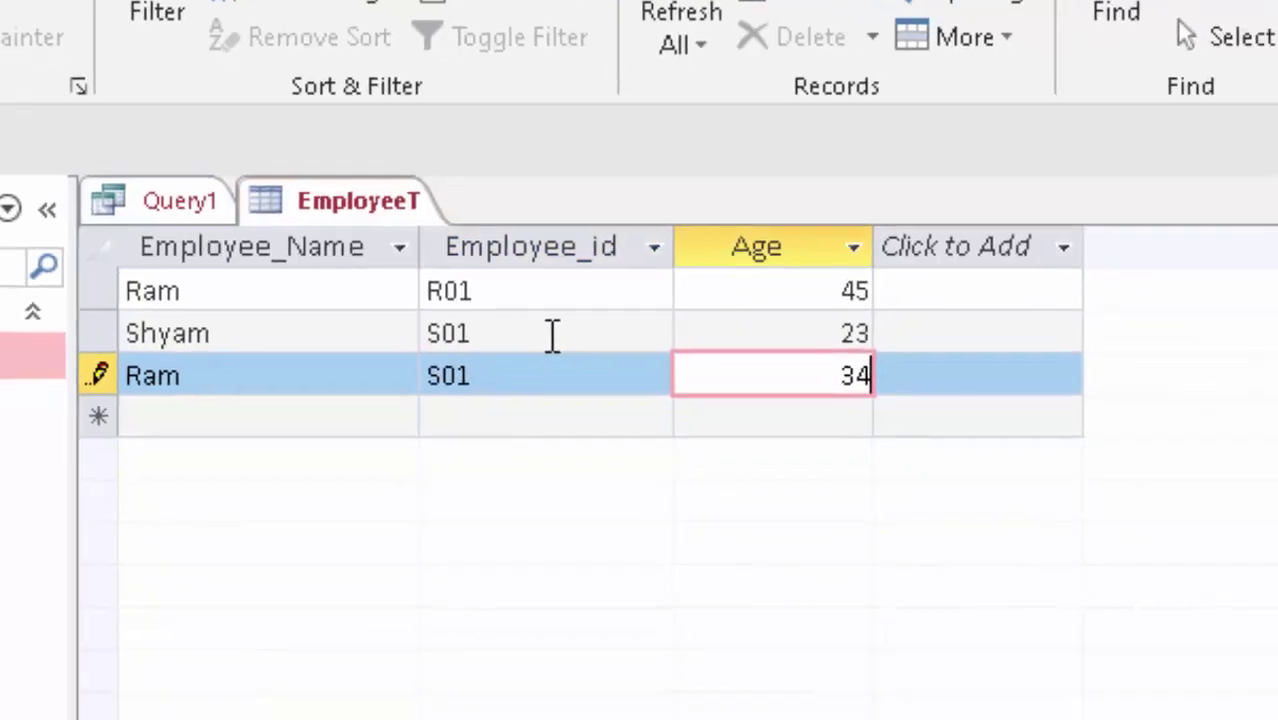
key("Tab")
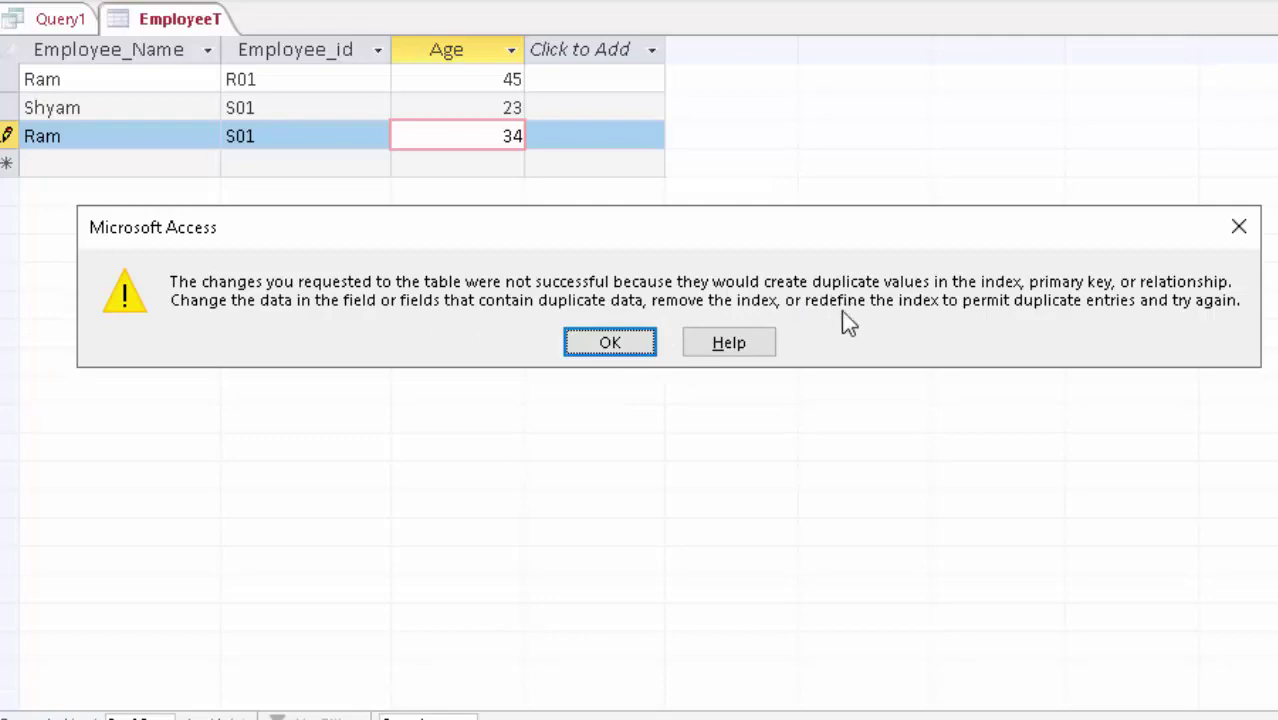
Dismiss the duplicate-value error and replace Ram's Employee_id S01 with R001, saving the record
left_click(618, 343)
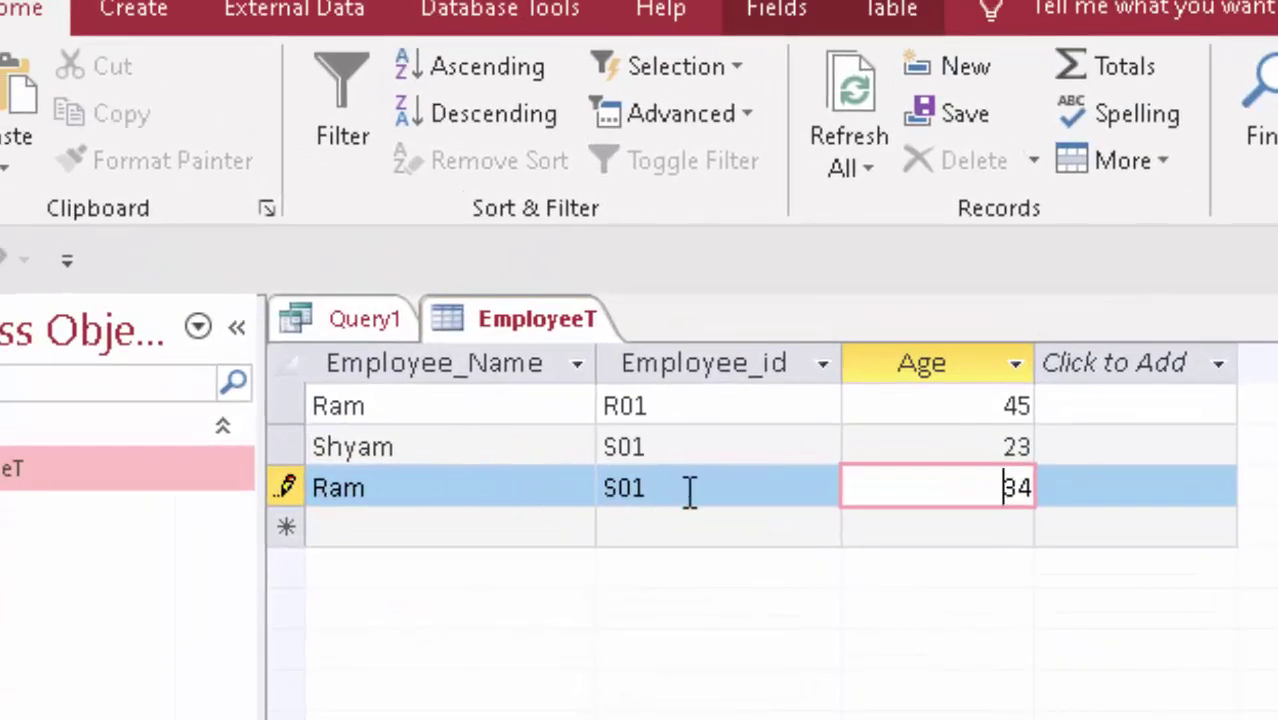
left_click(690, 488)
left_click_drag(690, 488, 533, 471)
key("Delete")
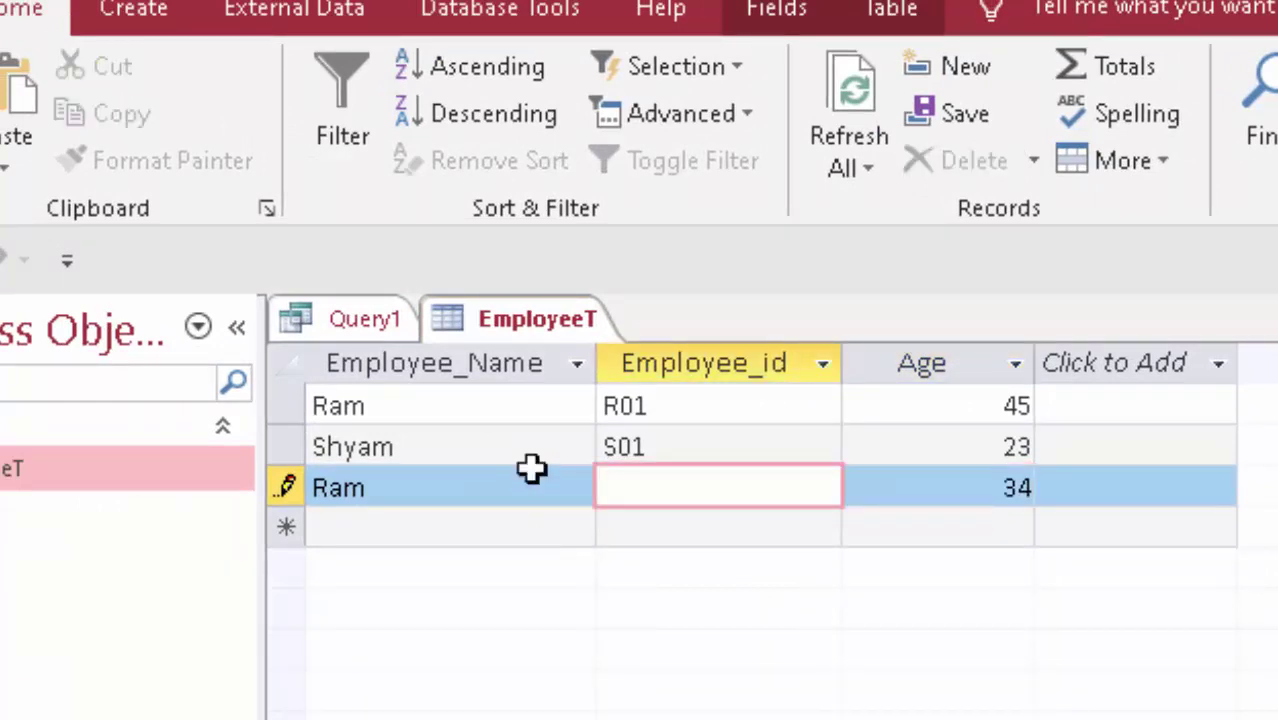
type("R")
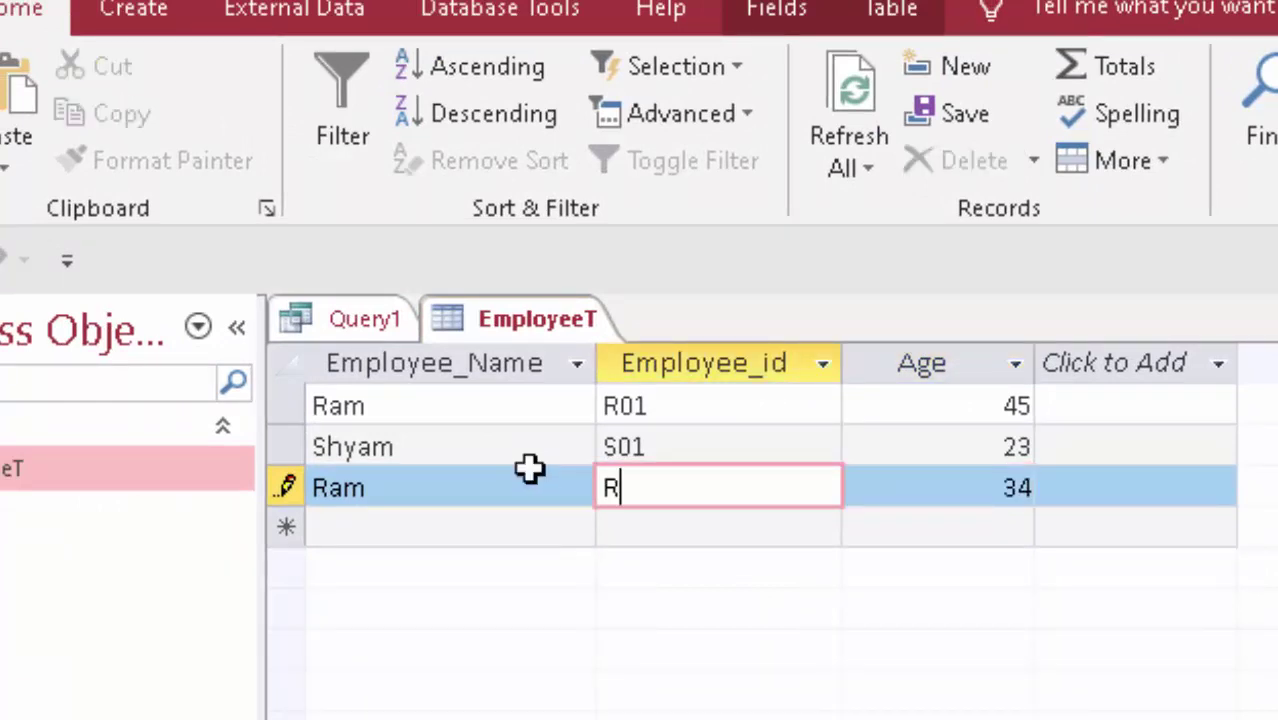
type("001")
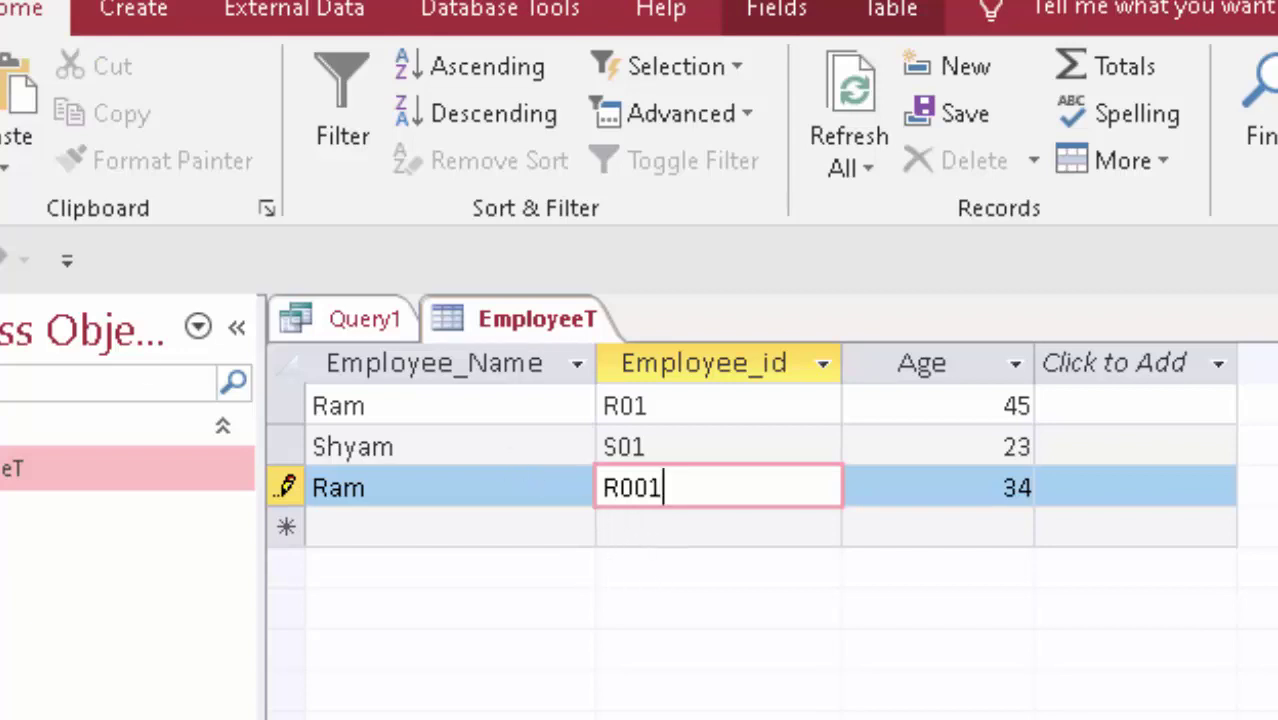
key("shift+Return")
left_click(345, 527)
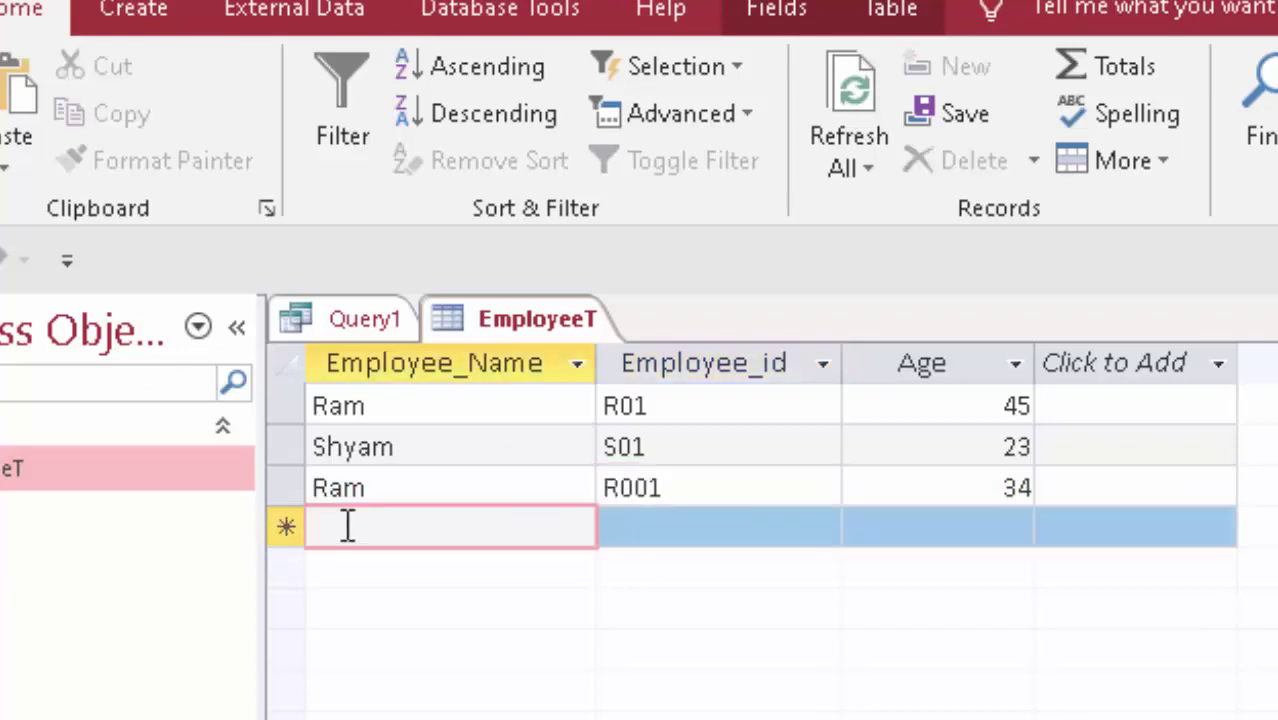